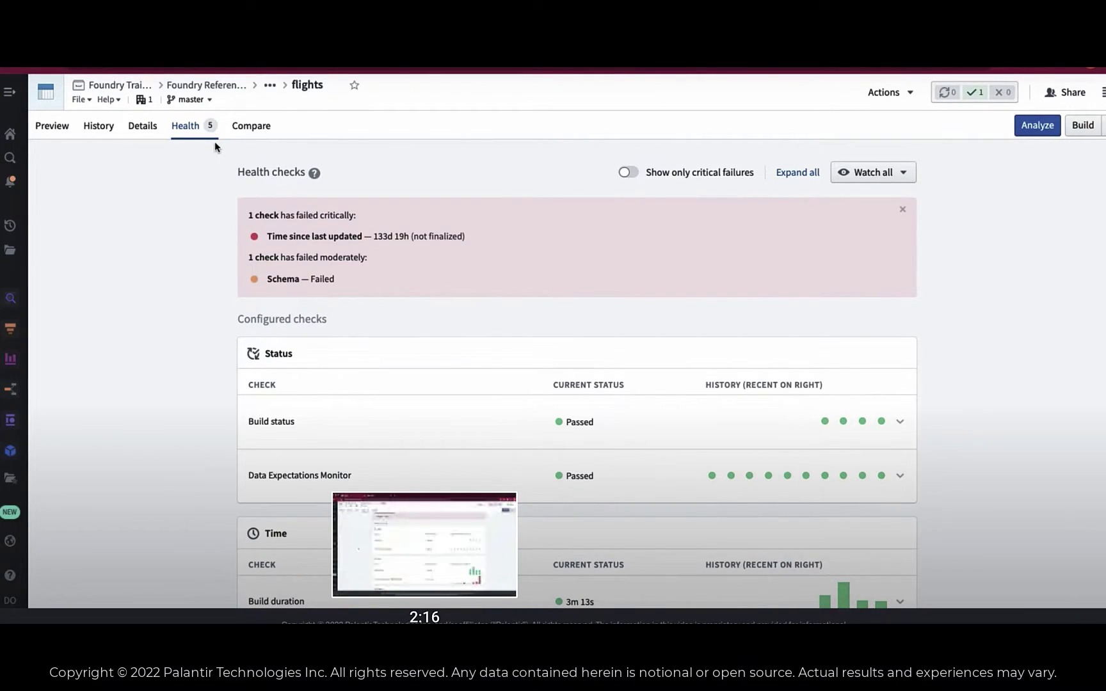
Step: Review the flights Time since last updated check and highlight its 133d 19h current value
scroll(152, 354, "down", 3)
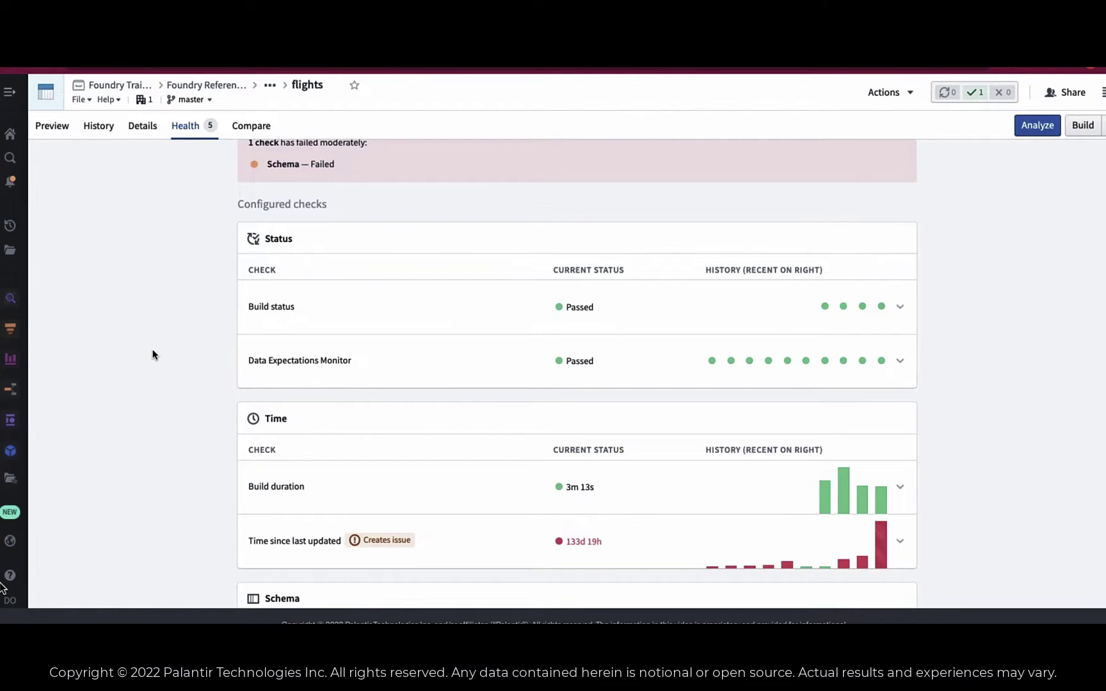
scroll(338, 469, "down", 1)
left_click(482, 516)
scroll(482, 516, "down", 4)
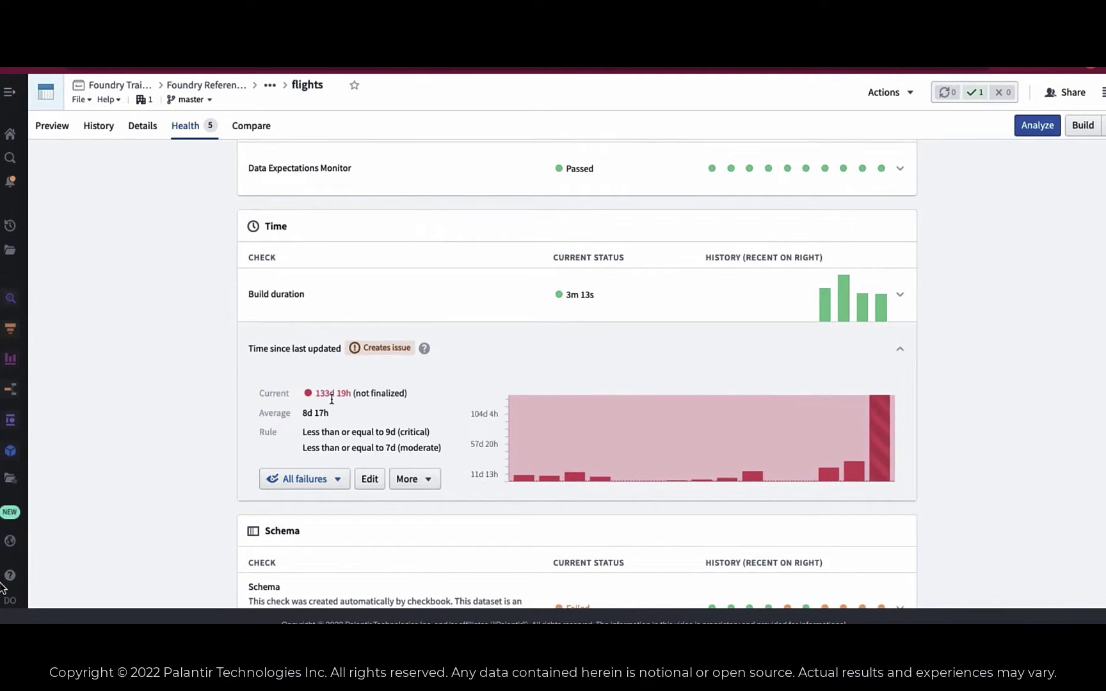
left_click_drag(336, 393, 316, 394)
left_click(353, 381)
scroll(215, 143, "up", 5)
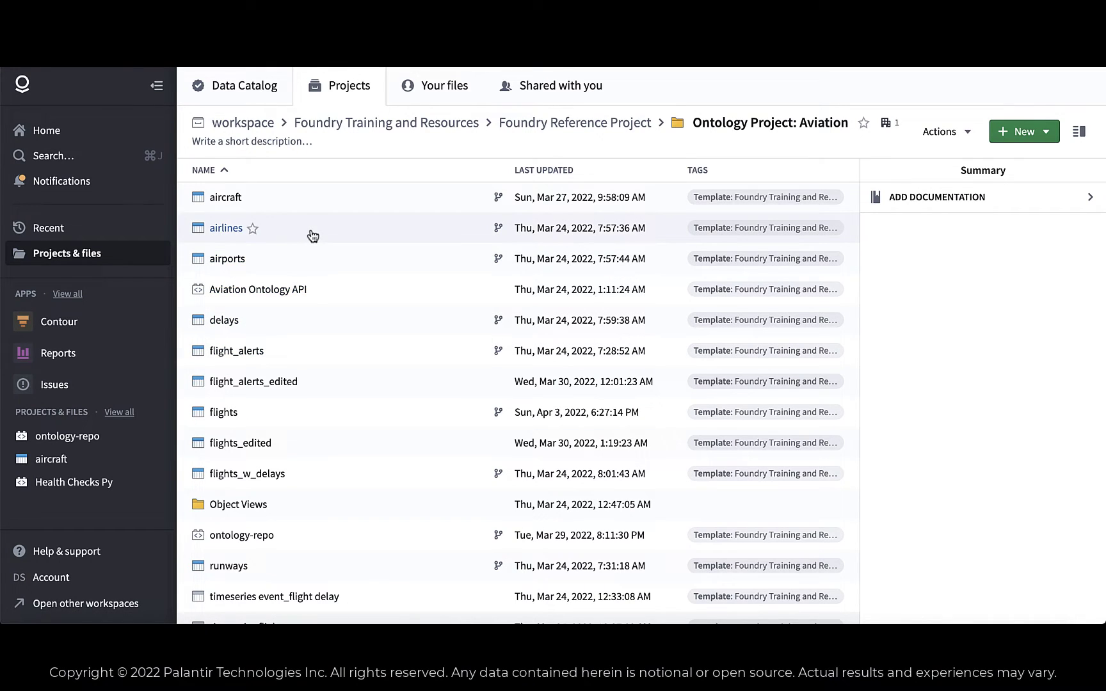
Step: Open the airlines dataset and browse its build History, details overview and schema
left_click(227, 231)
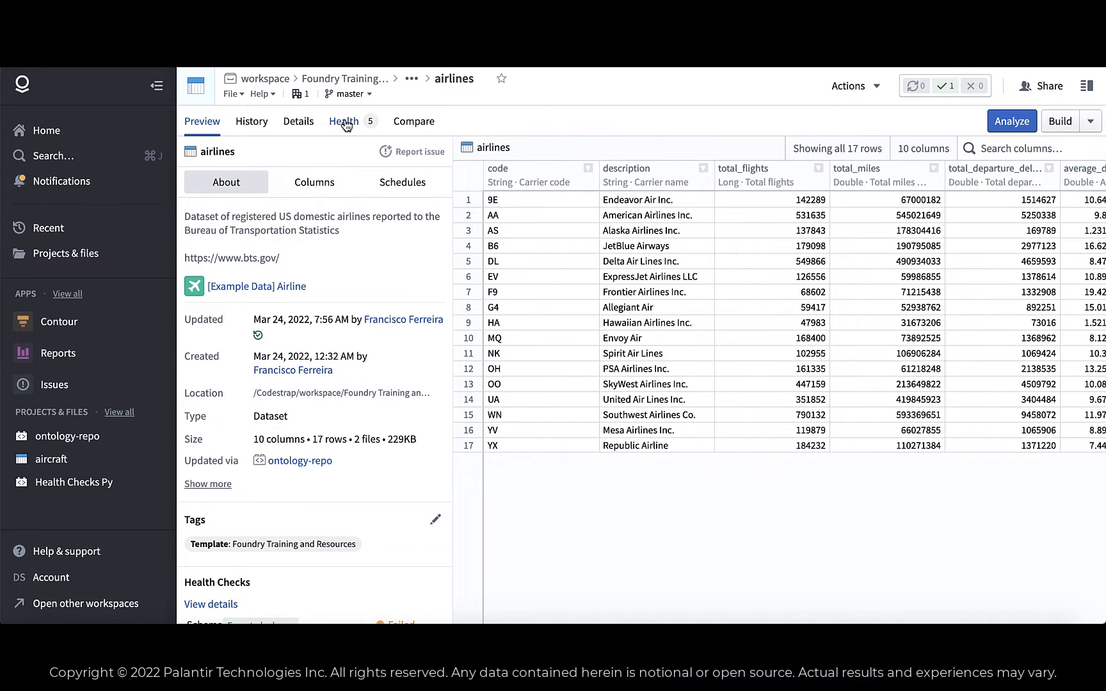
left_click(260, 126)
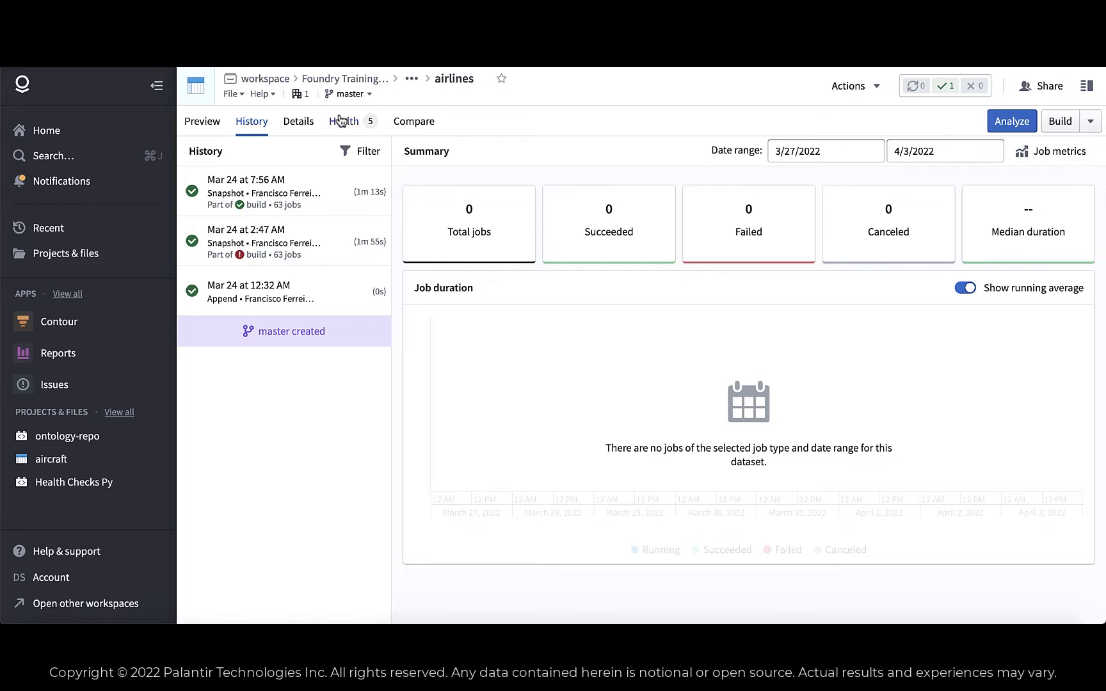
left_click(296, 132)
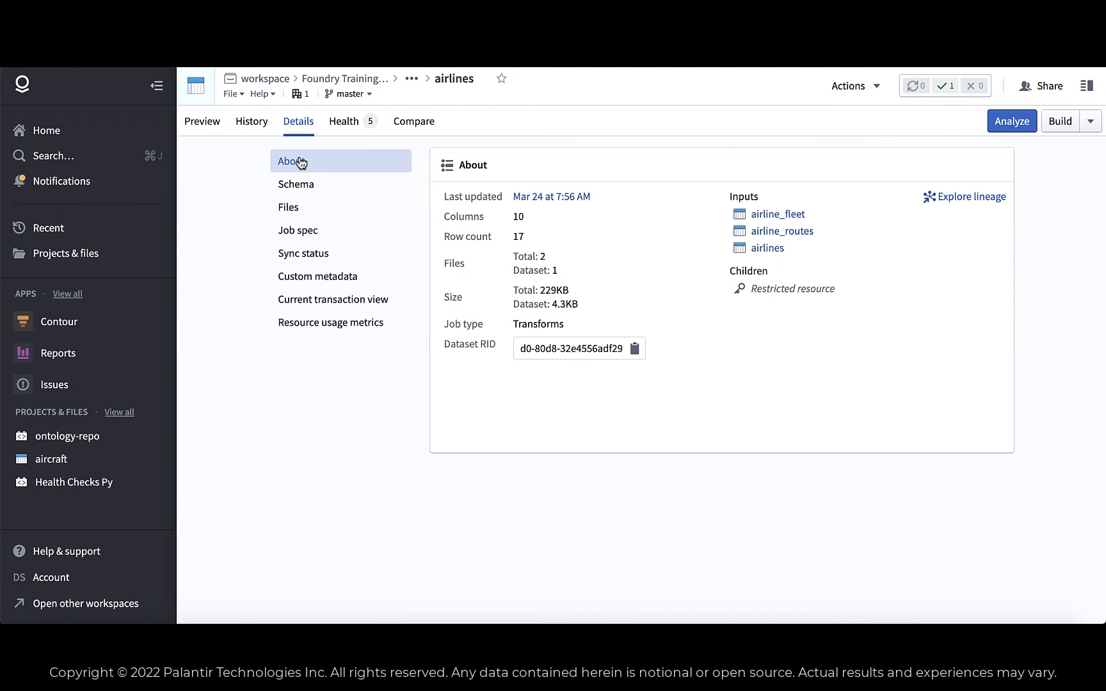
left_click(295, 186)
Step: Check the airlines files, job spec, sync status and resource usage, then bring up Health checks
left_click(290, 207)
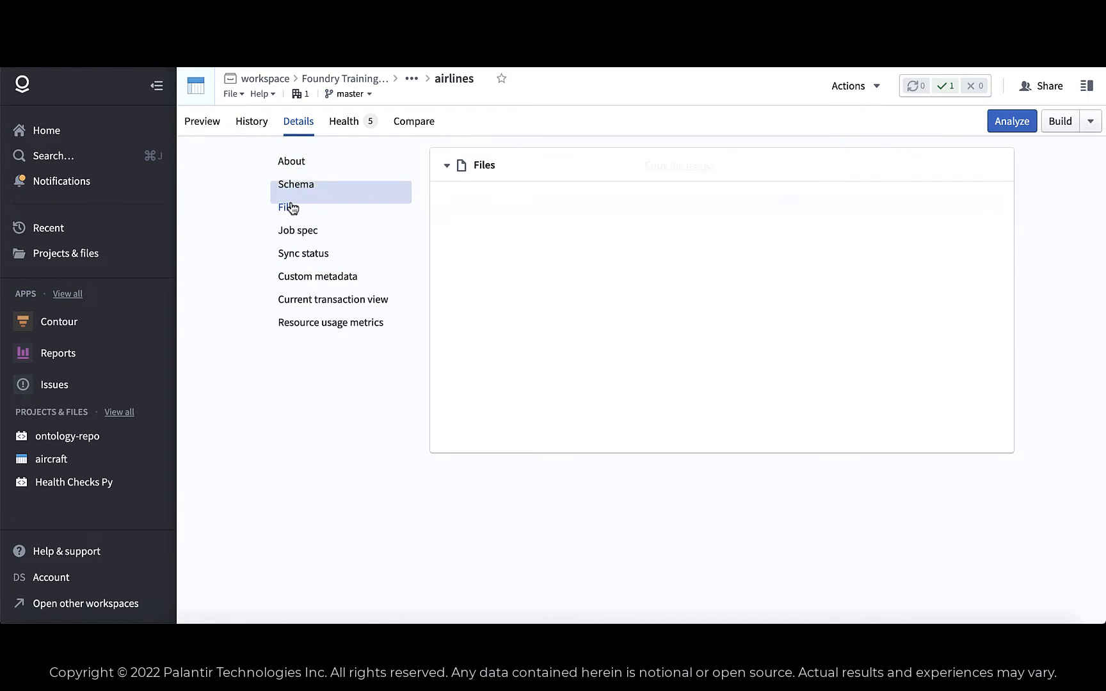
left_click(295, 234)
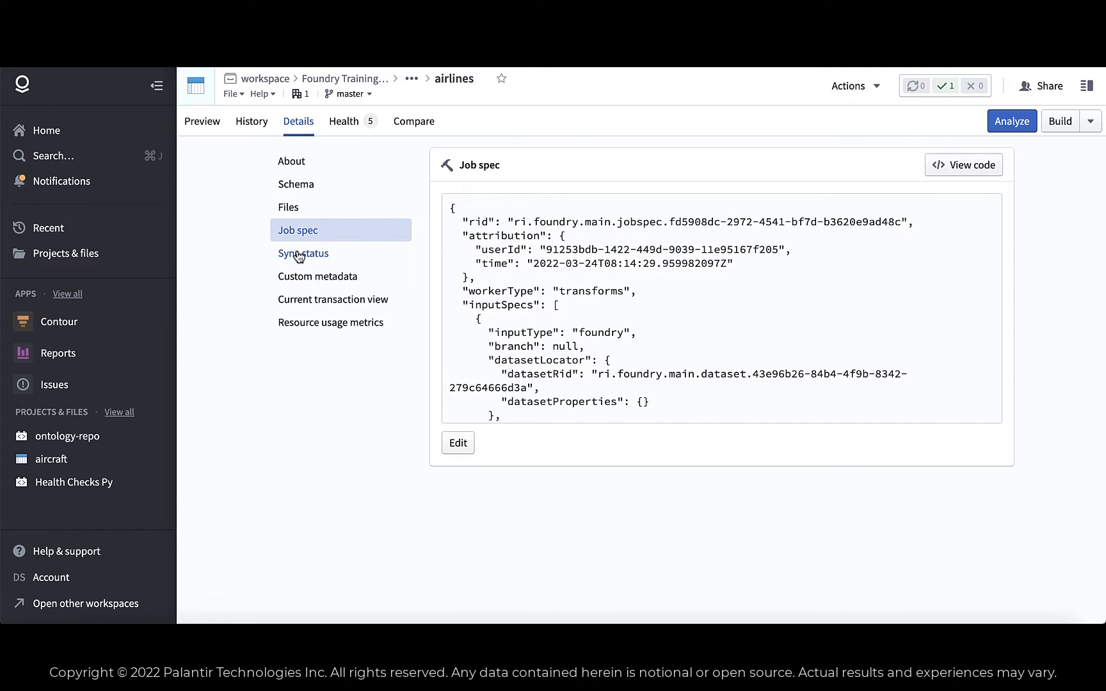
left_click(297, 255)
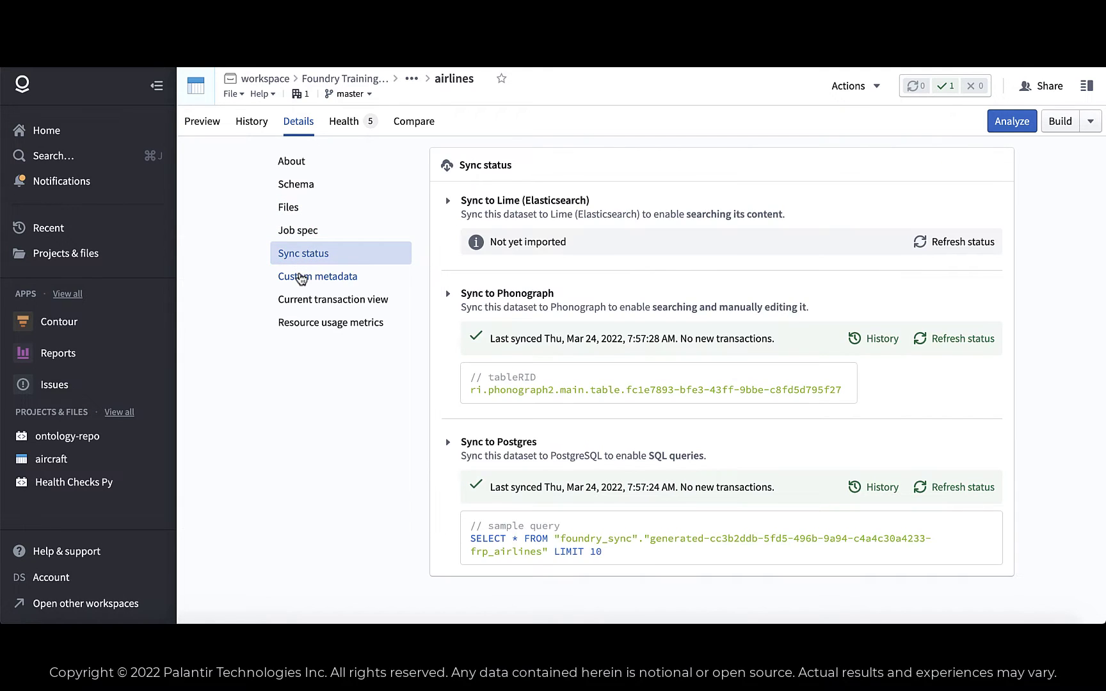
left_click(298, 327)
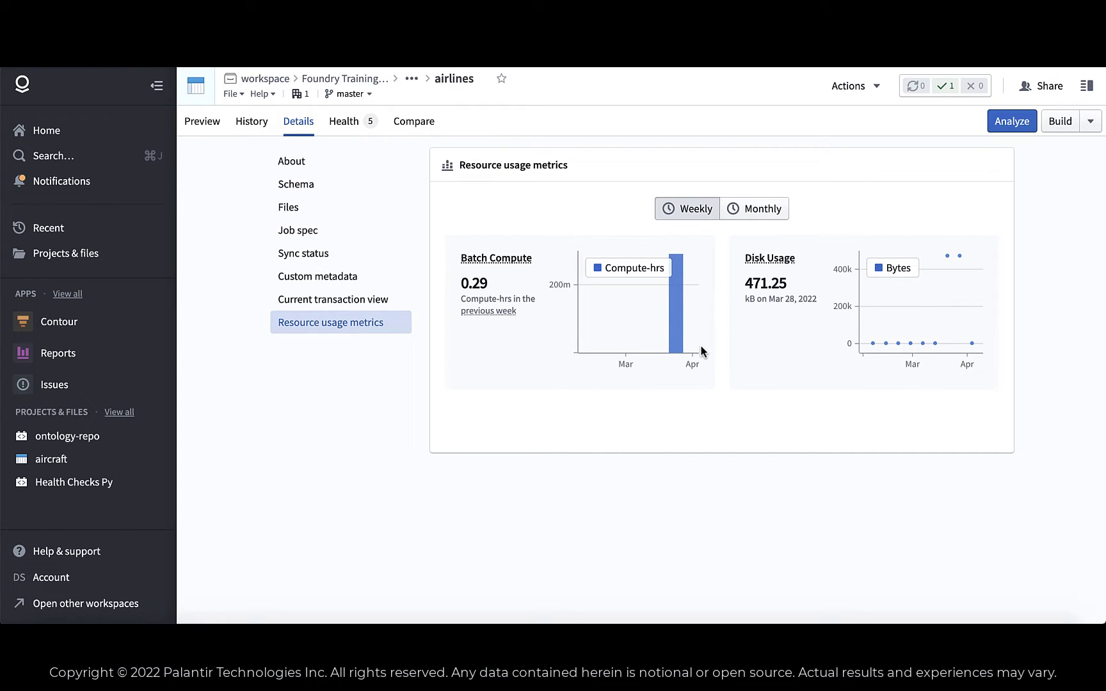
mouse_move(855, 351)
left_click(344, 123)
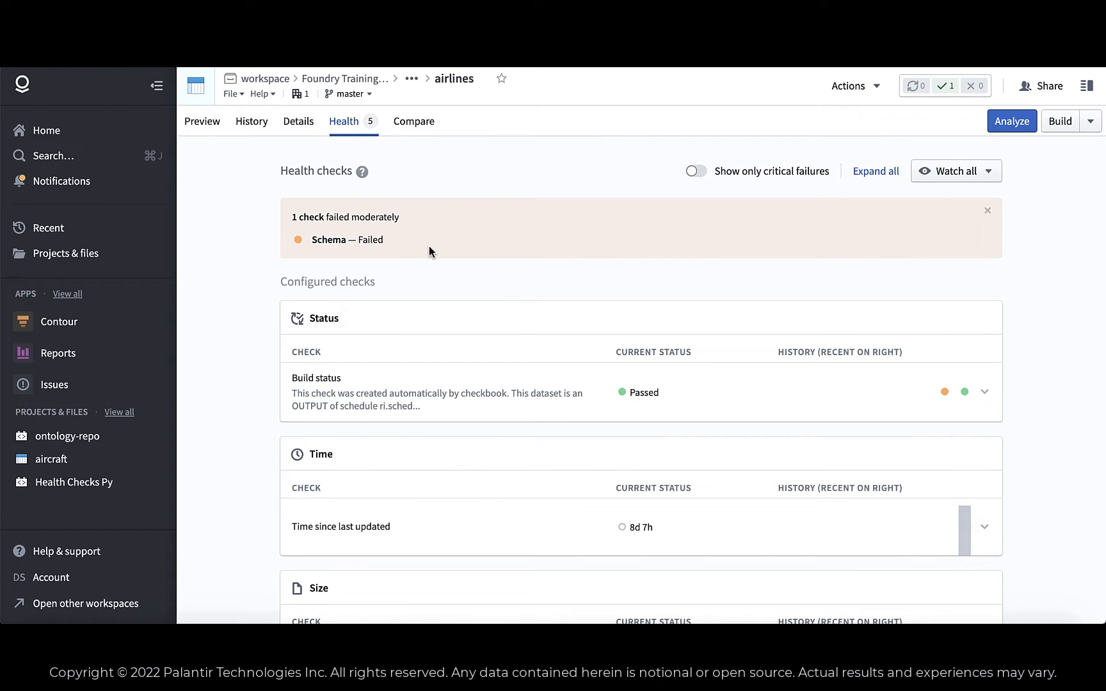
Step: Expand the airlines Schema check to see its failure details
scroll(477, 263, "down", 5)
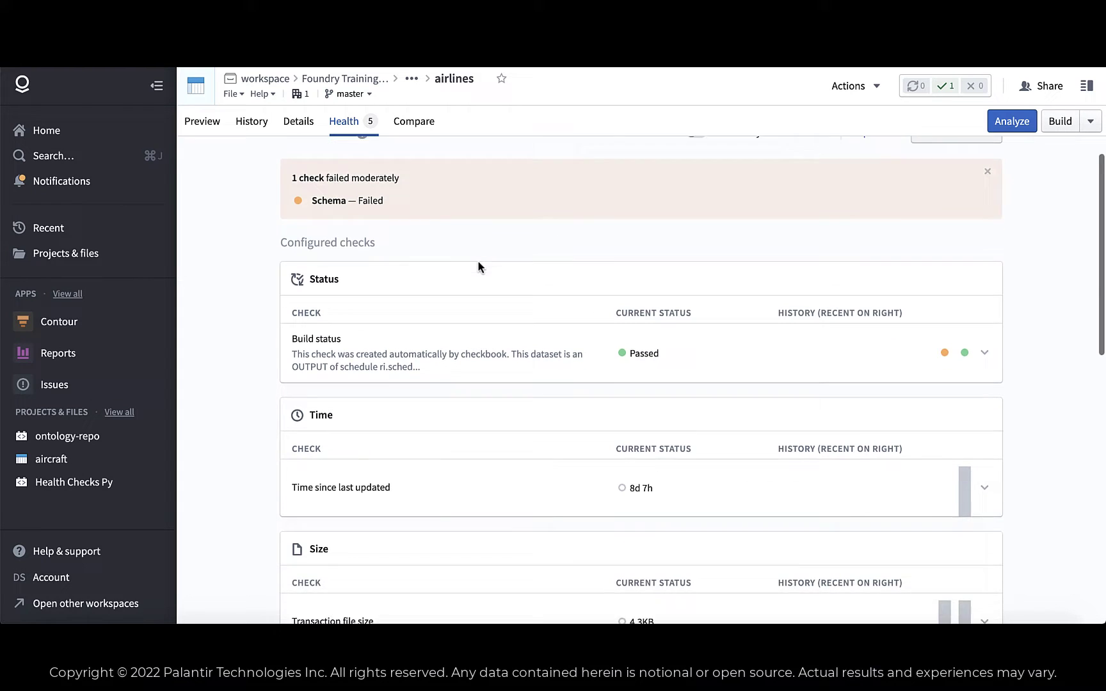
scroll(481, 384, "down", 4)
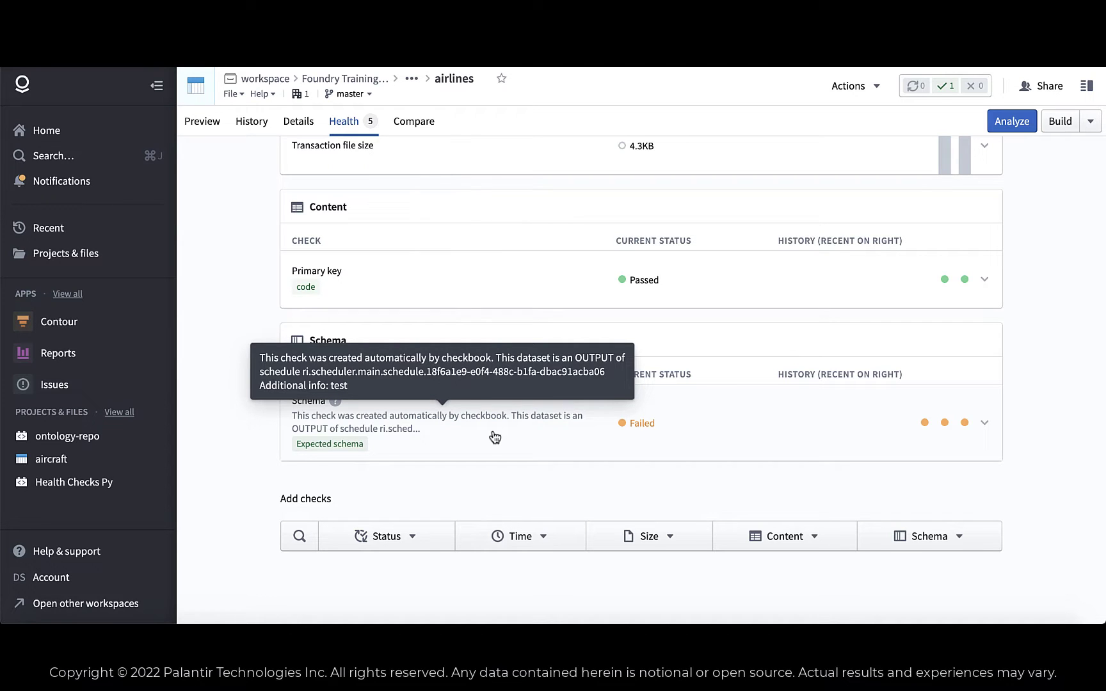
left_click(494, 436)
scroll(495, 436, "down", 1)
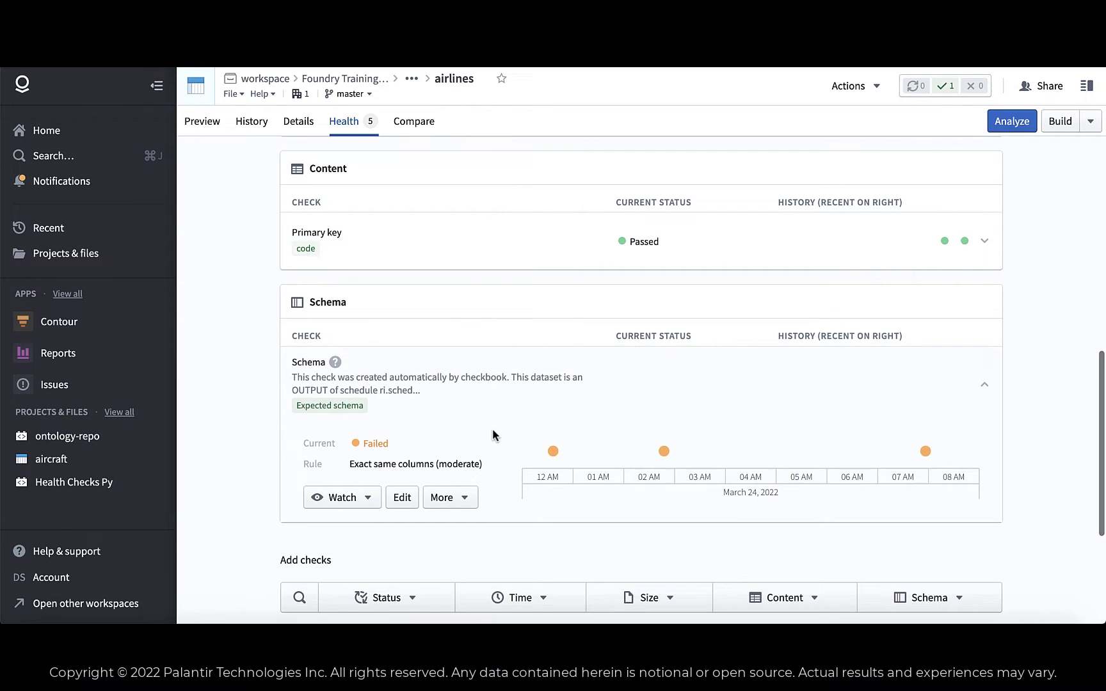
Step: Expand the Build status check, showing Passed under Build succeeds after one earlier failure
scroll(493, 431, "up", 3)
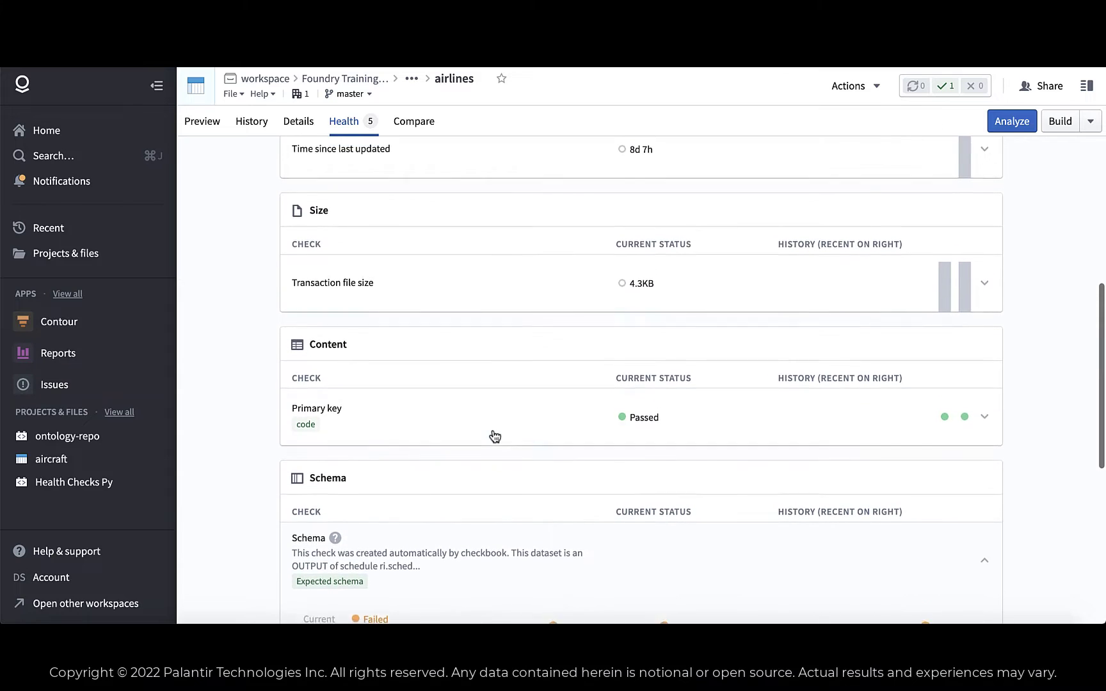
scroll(494, 429, "up", 6)
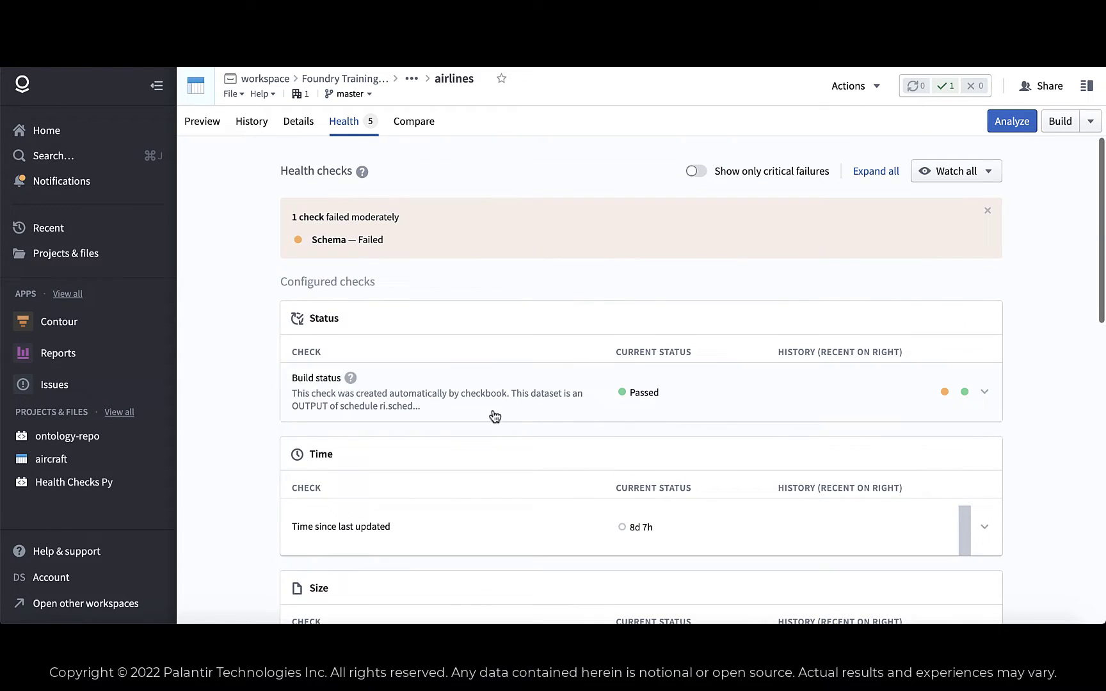
mouse_move(334, 399)
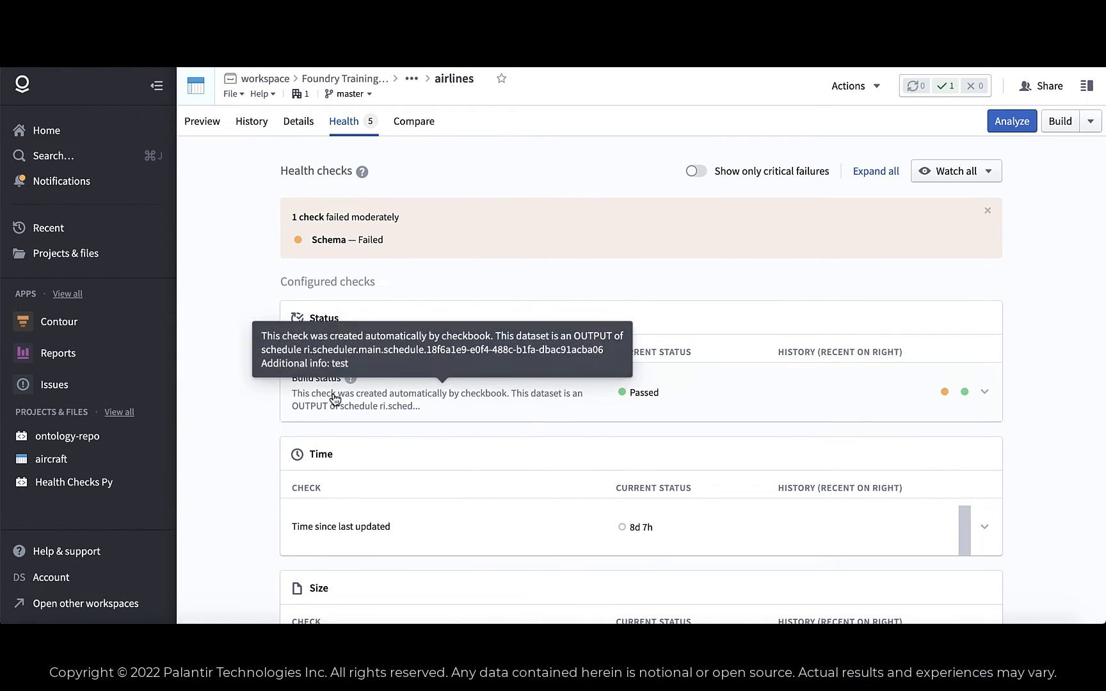
left_click(443, 401)
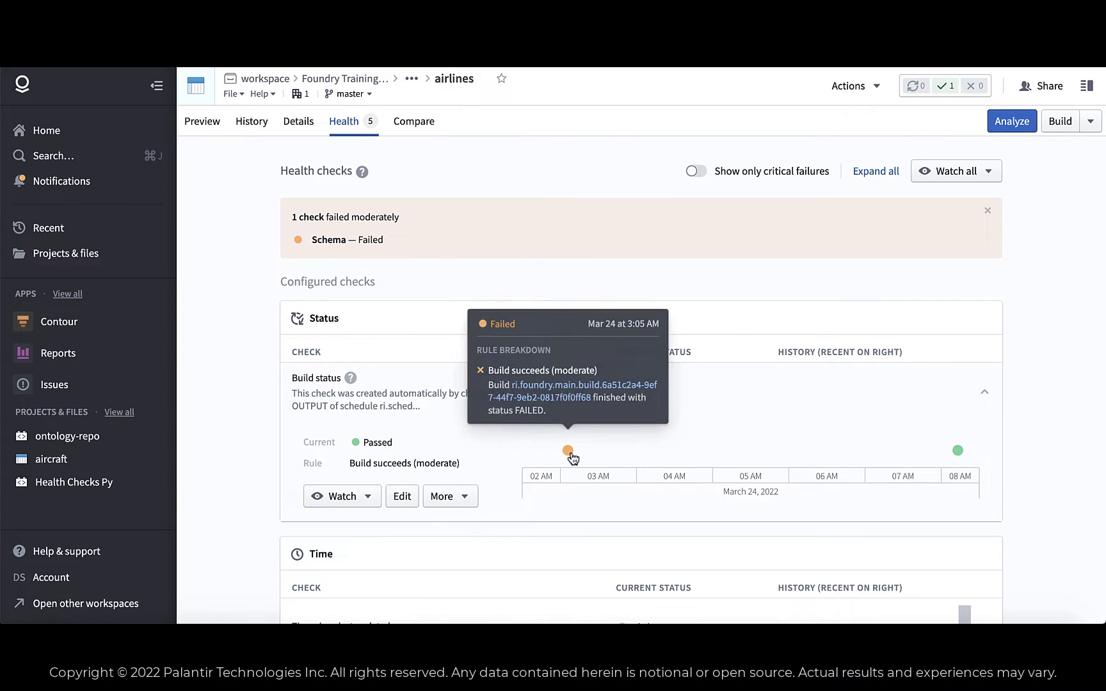
mouse_move(955, 455)
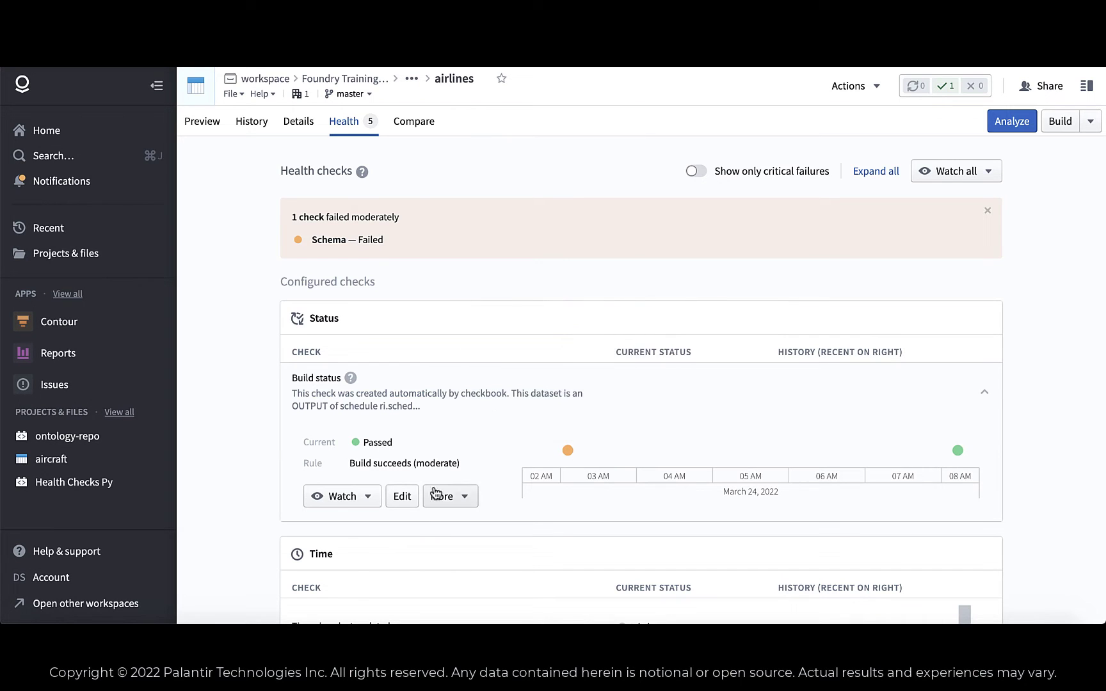
Step: Make the Build status check escalate to critical after 3 consecutive failures
left_click(408, 502)
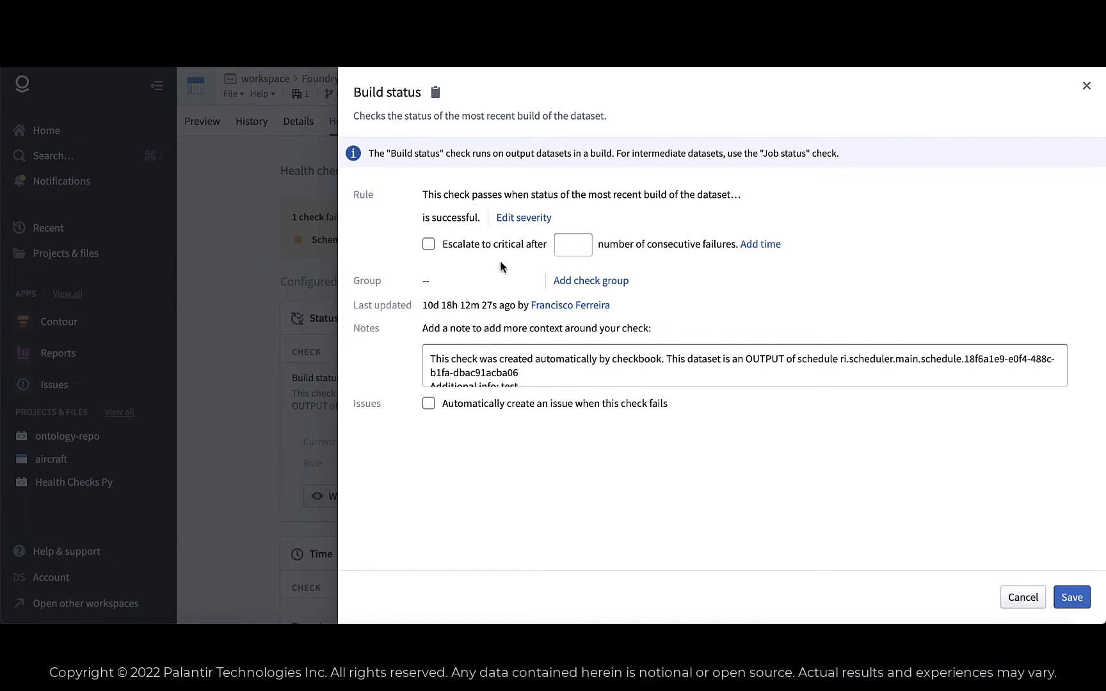
left_click(429, 245)
left_click(579, 240)
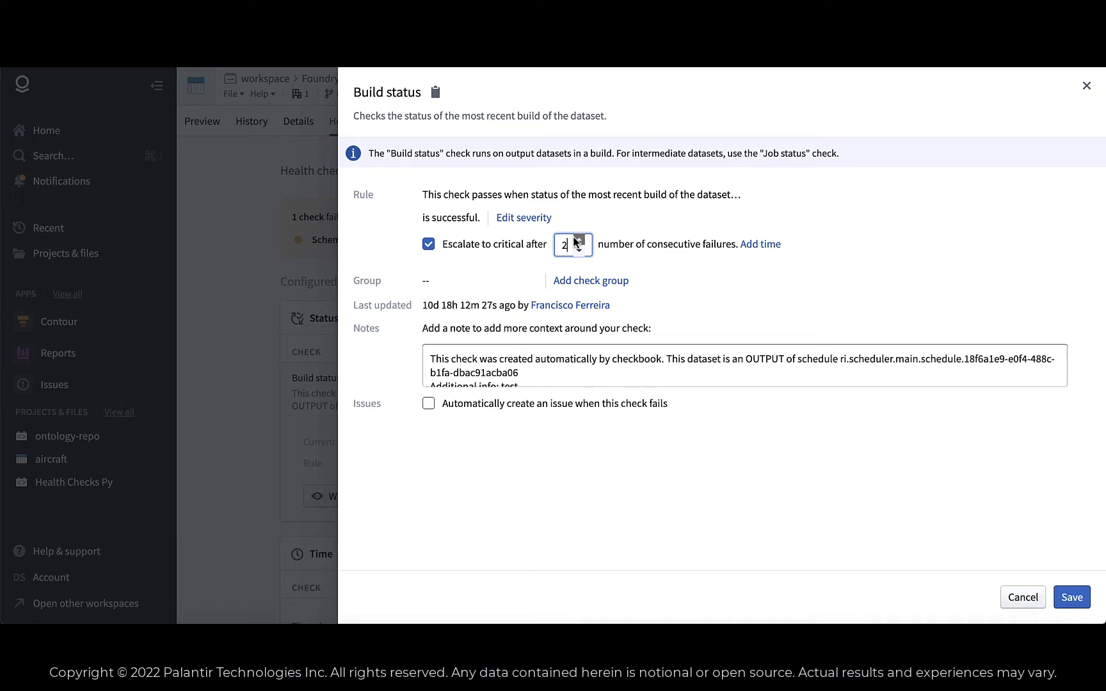
left_click(708, 276)
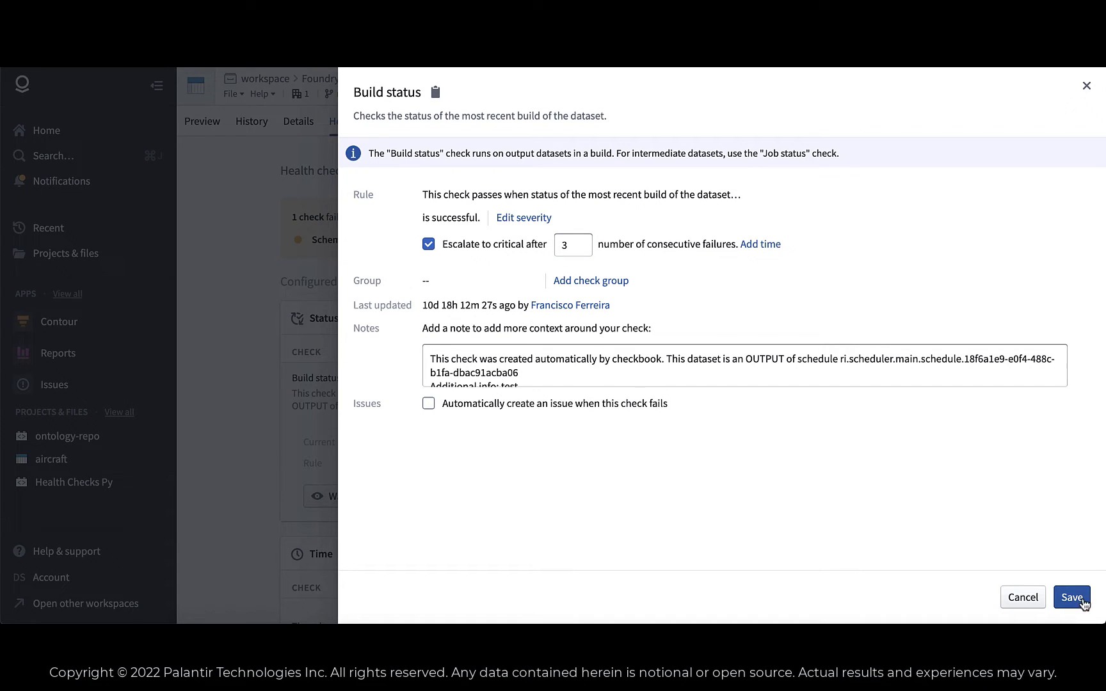
Step: Have Build status failures auto-create and auto-close issues, mapping severities to issue priorities
left_click(428, 403)
left_click(529, 435)
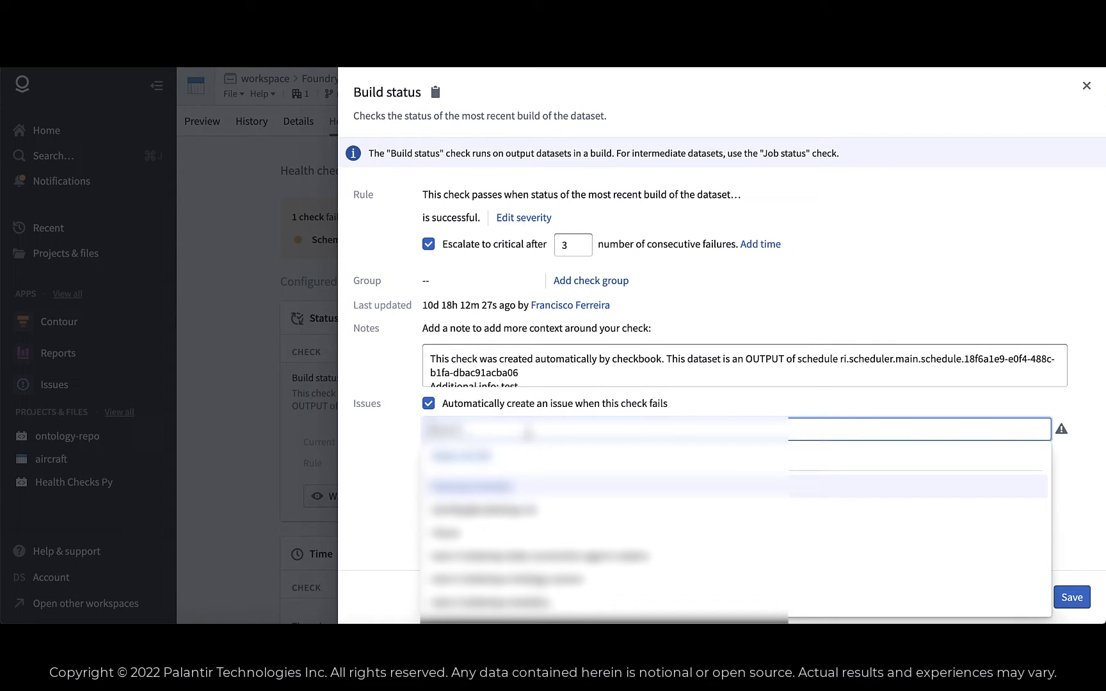
left_click(500, 511)
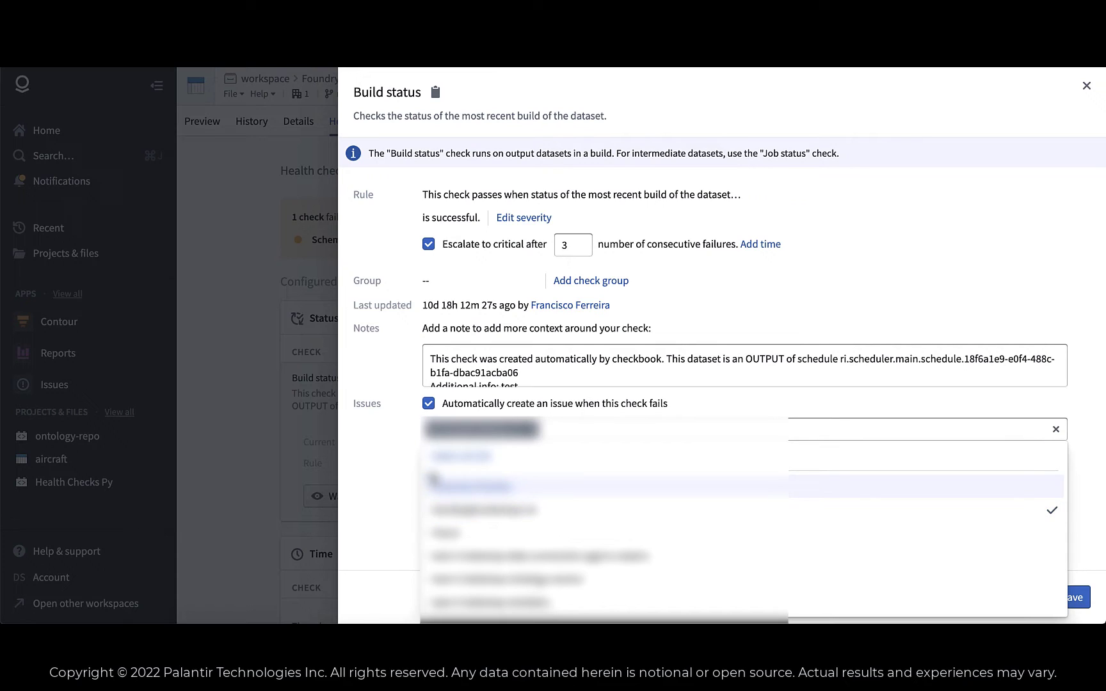
left_click(401, 453)
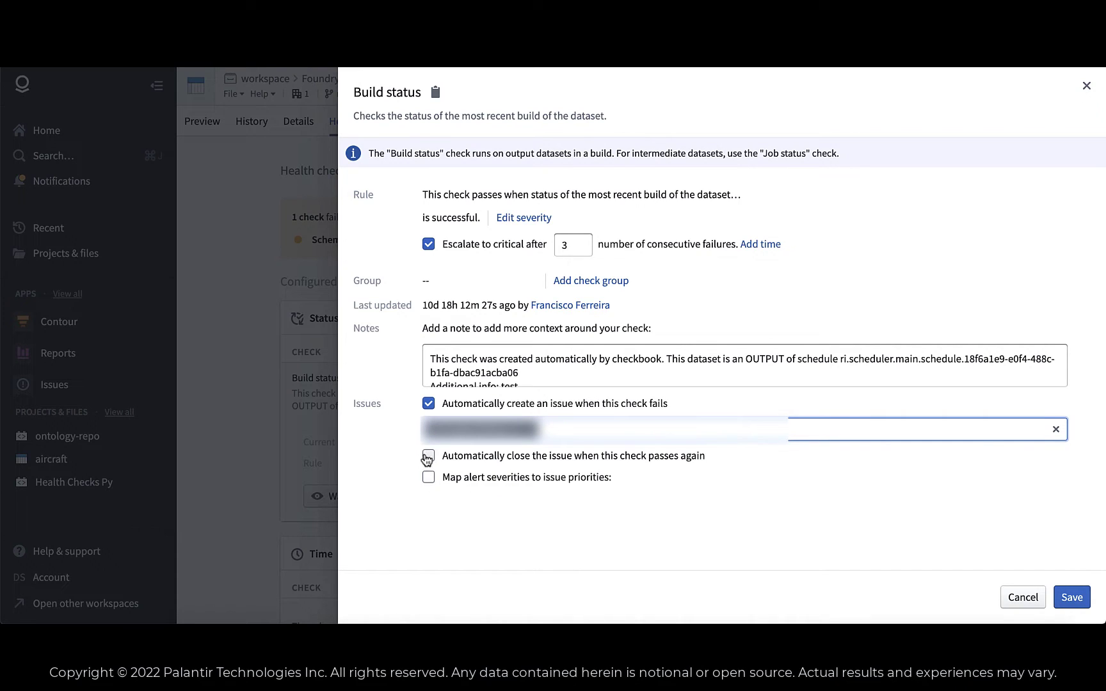
left_click(428, 457)
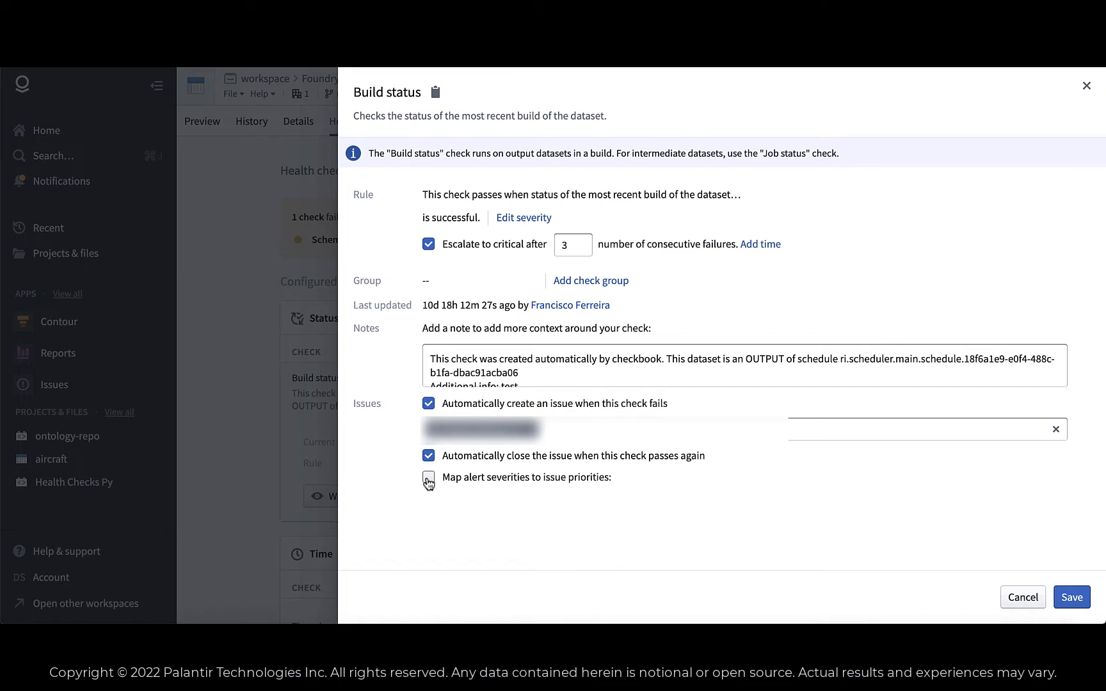
left_click(429, 479)
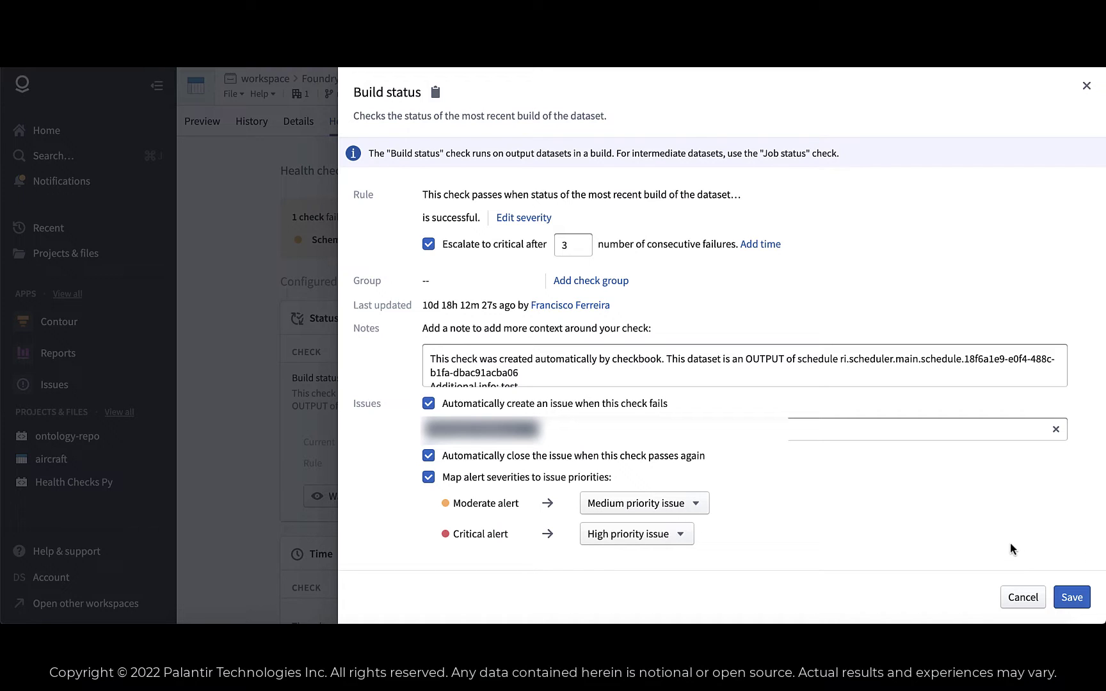
Step: Save the Build status check so it creates issues
left_click(1072, 597)
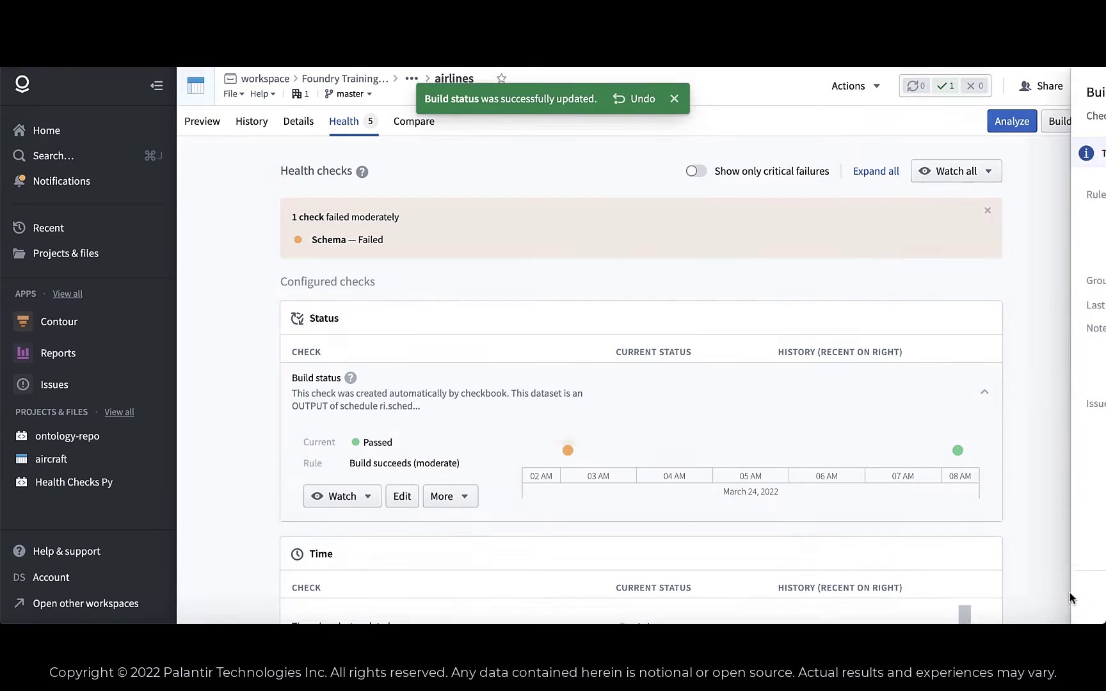
scroll(657, 415, "down", 1)
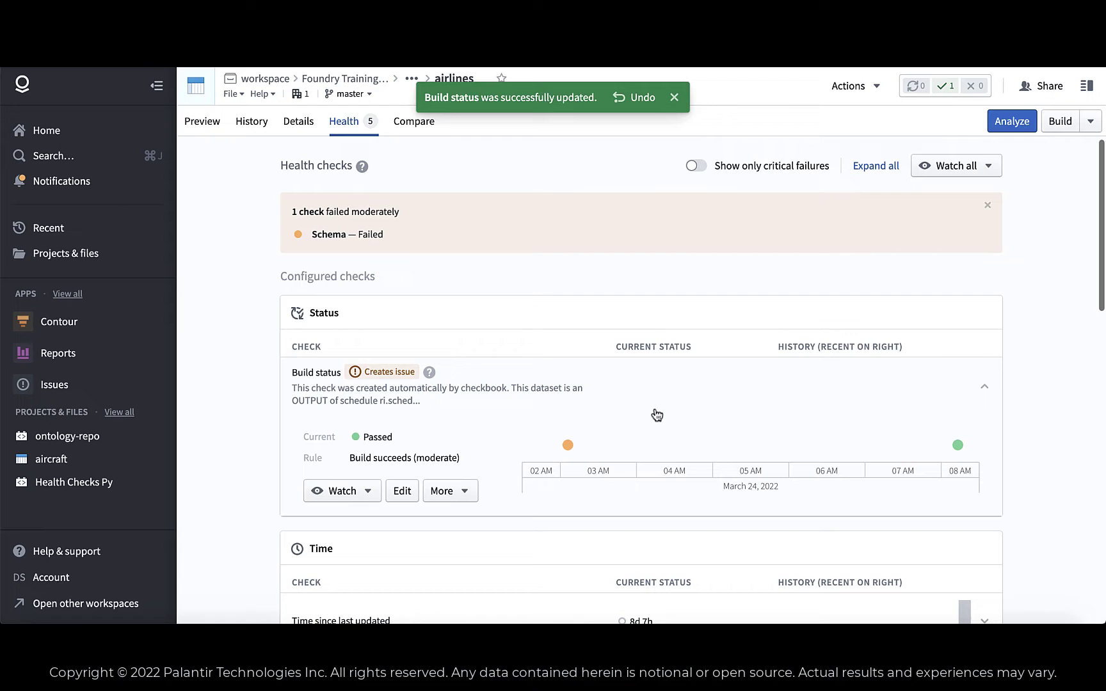
scroll(657, 415, "down", 3)
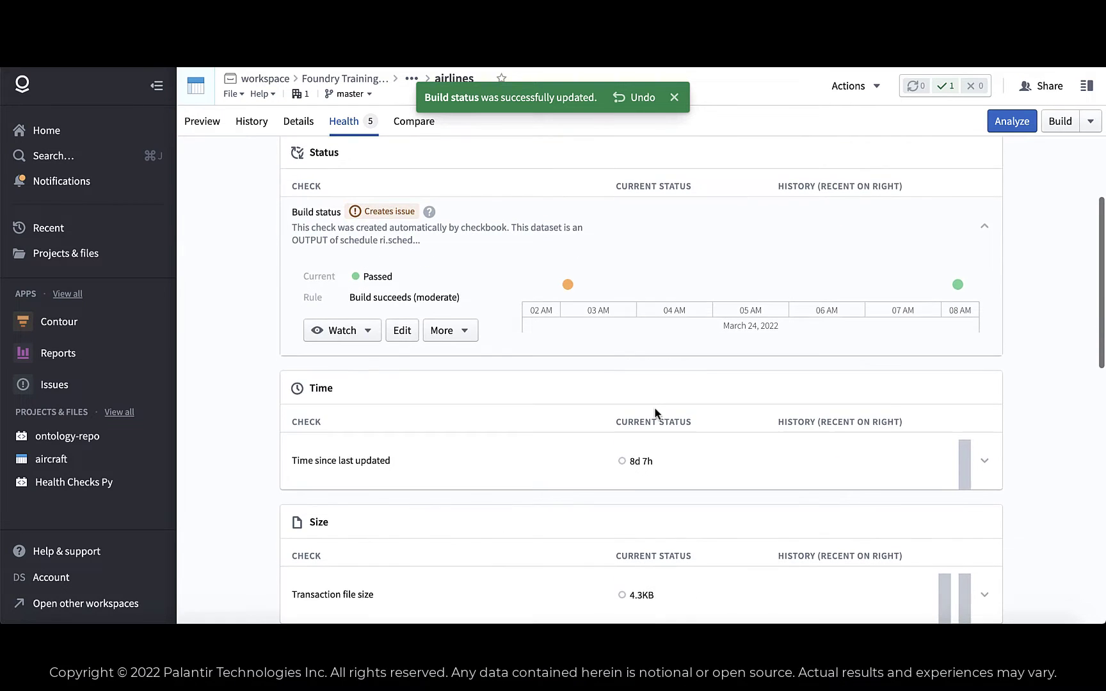
Step: Expand the Time since last updated check and bring up its edit settings
scroll(656, 413, "down", 1)
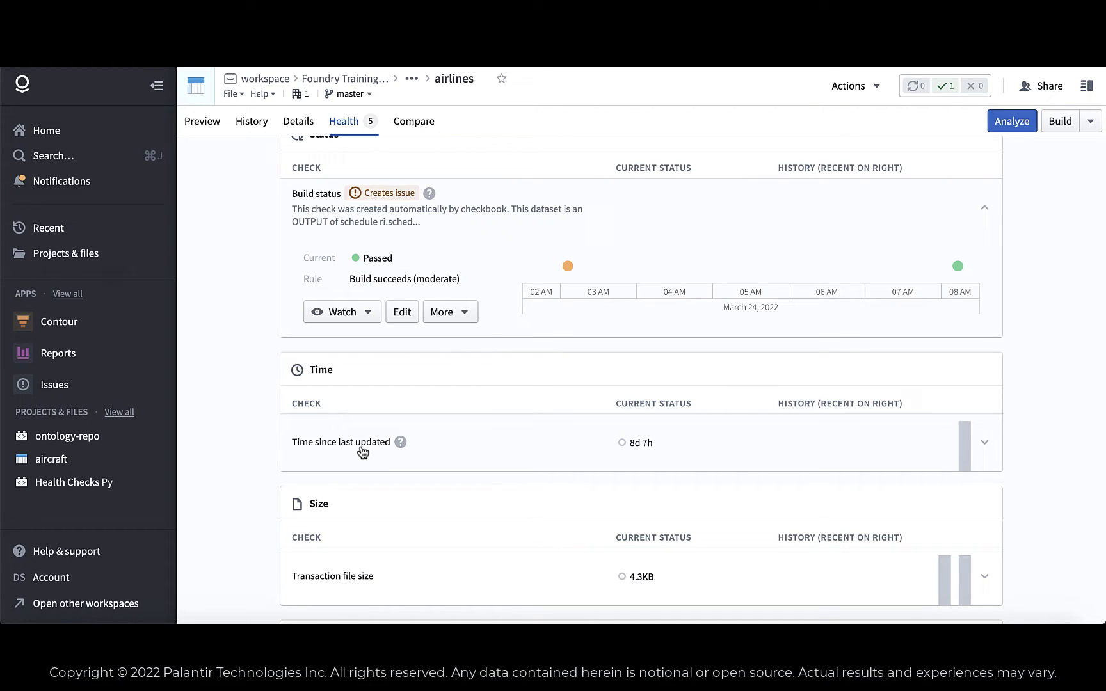
left_click(363, 452)
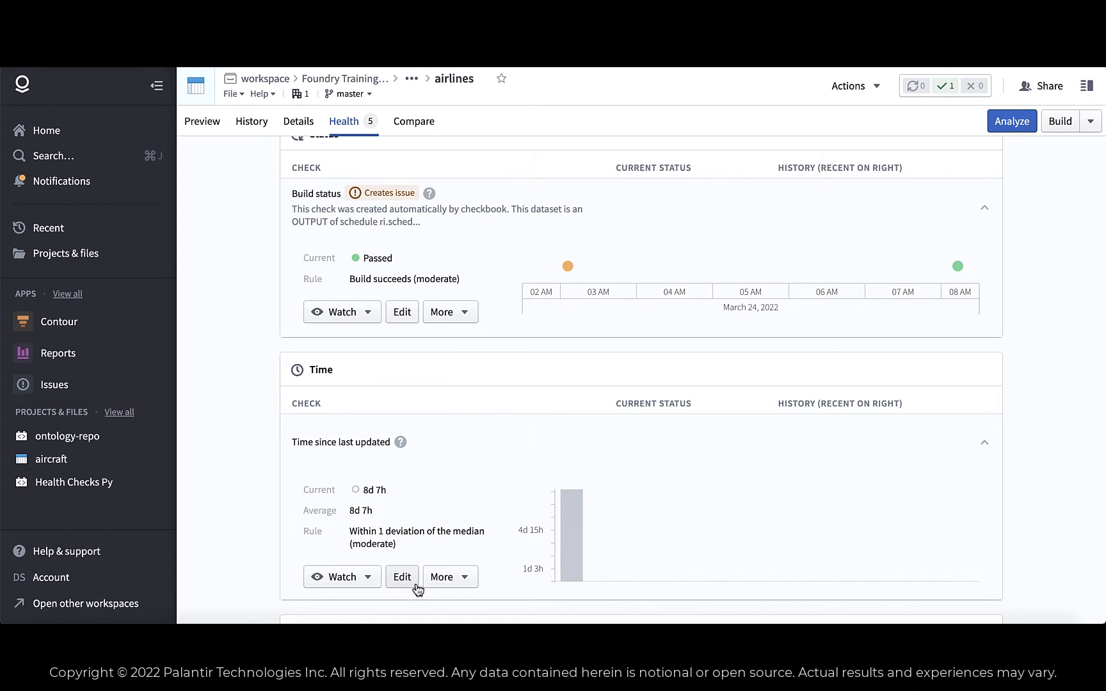
left_click(413, 584)
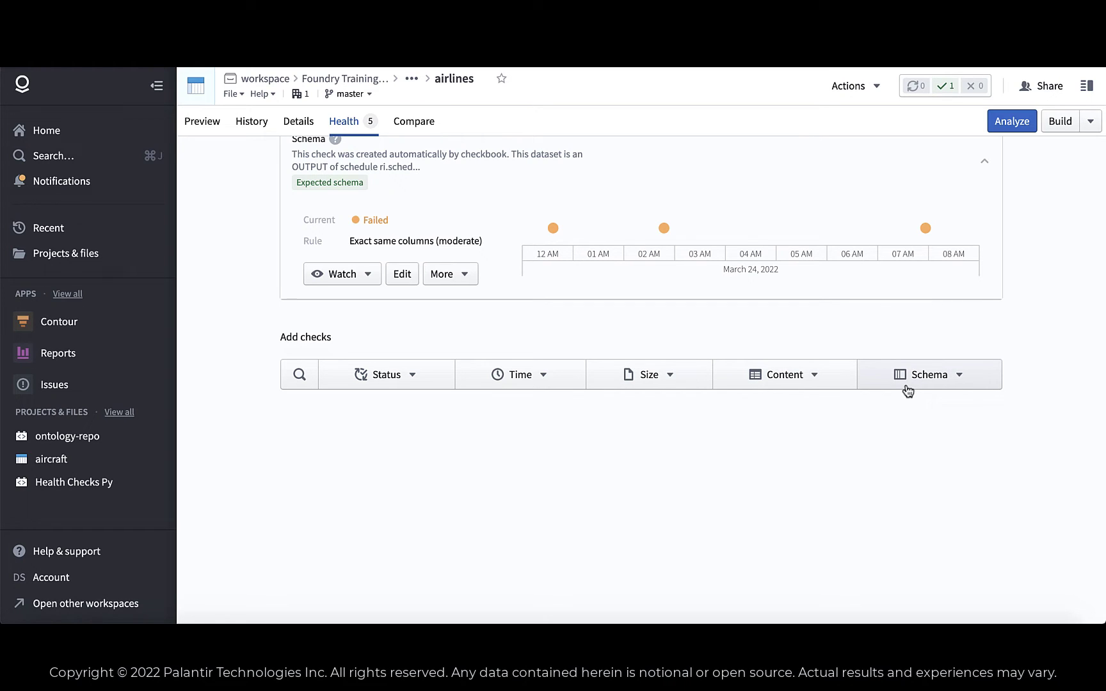
Step: List the Content check types under Add checks, from Allowed column values down to Primary key
left_click(797, 384)
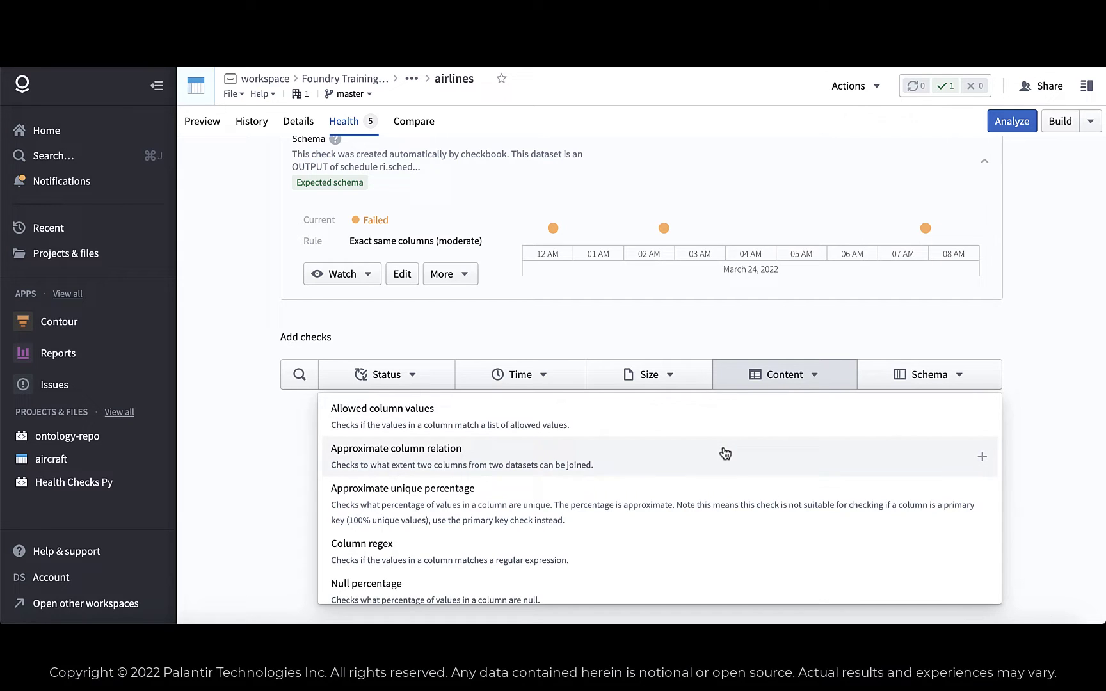
scroll(723, 452, "down", 2)
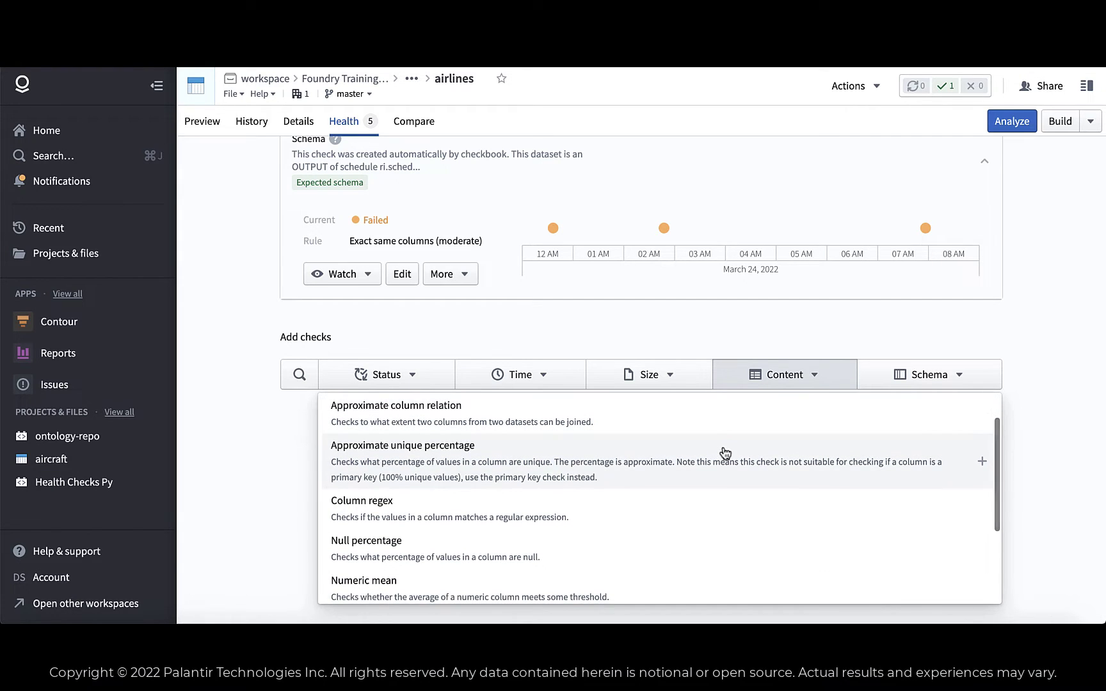
scroll(725, 453, "down", 1)
scroll(724, 453, "down", 2)
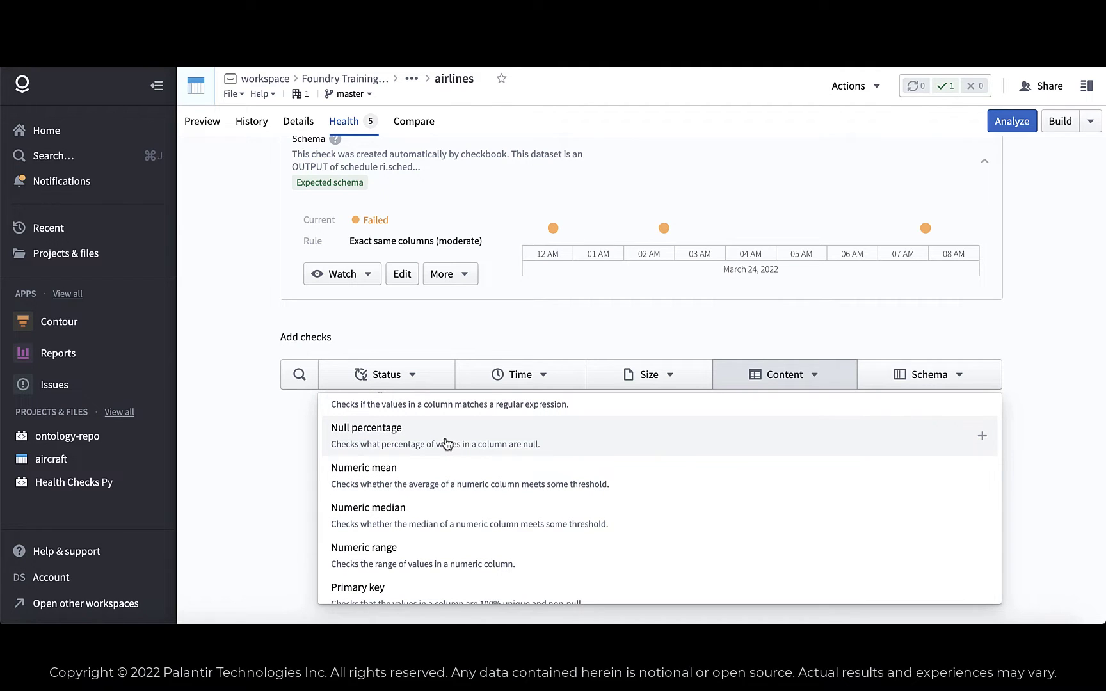
scroll(447, 443, "down", 1)
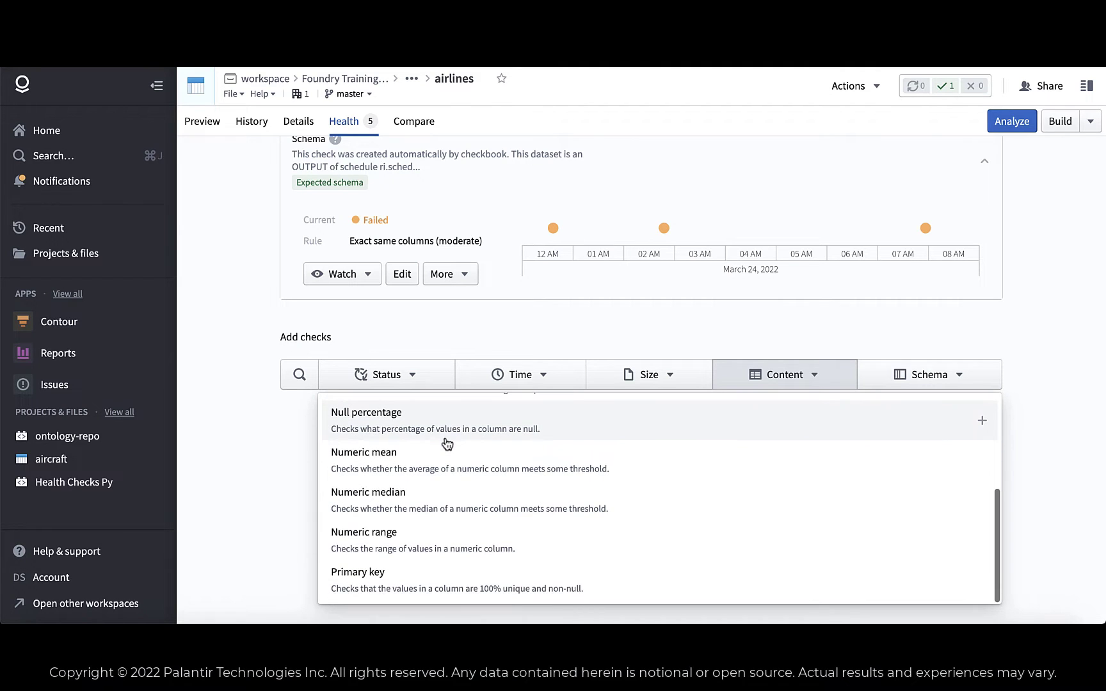
Step: Start a Primary key check on the airlines dataset with code as the key column
left_click(388, 584)
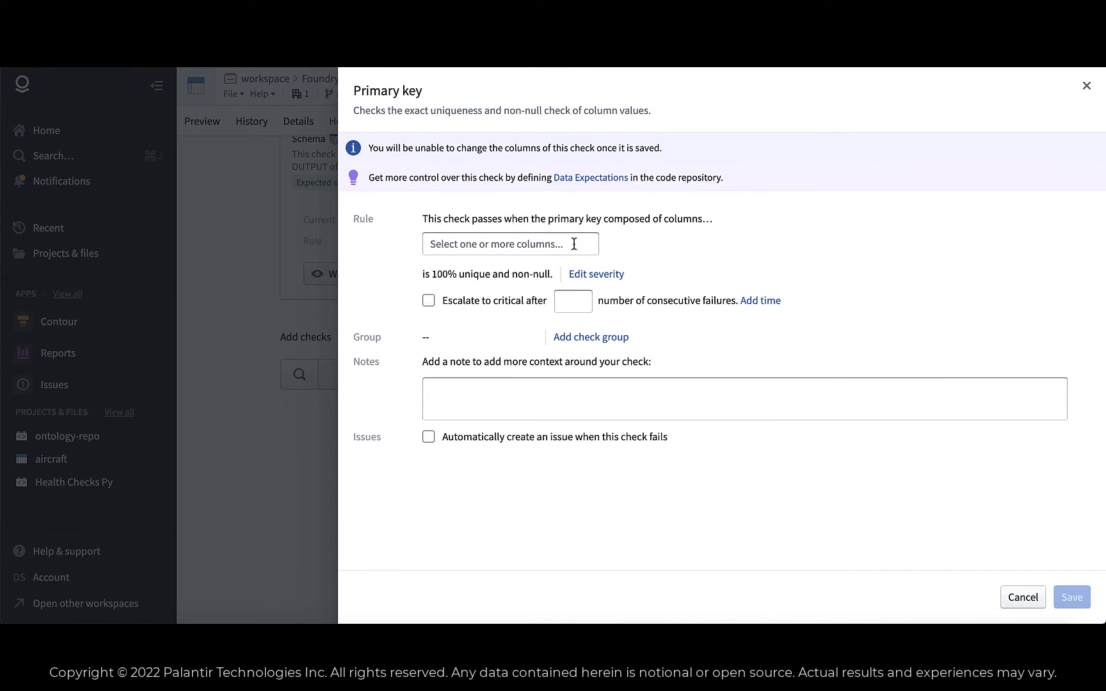
left_click(502, 249)
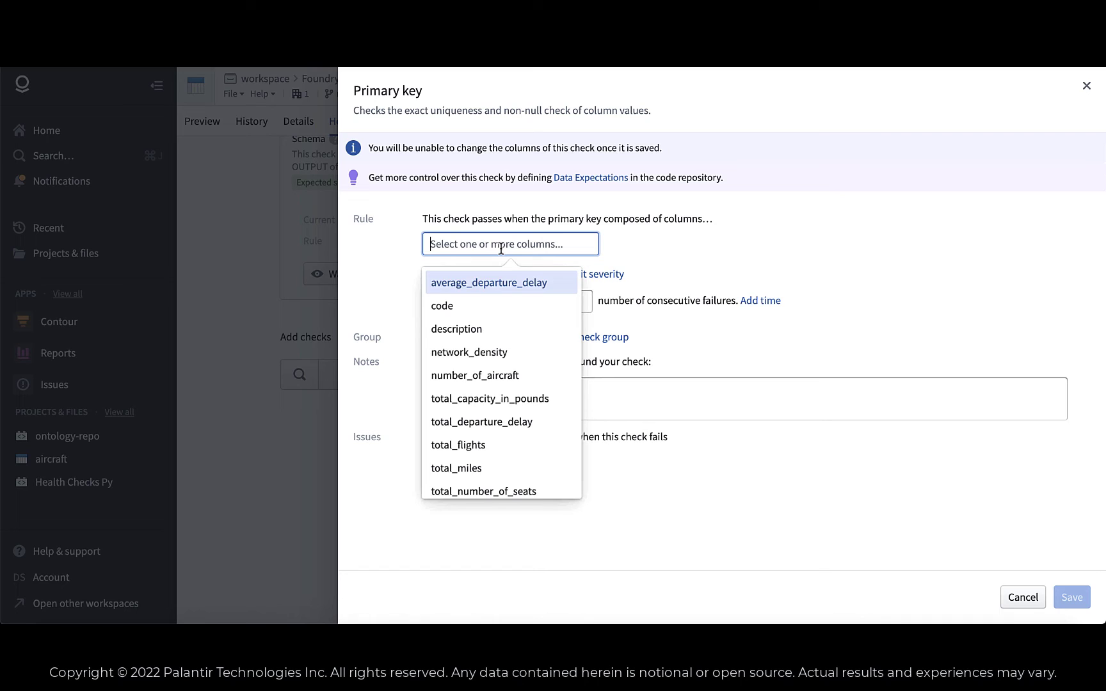
scroll(490, 351, "down", 1)
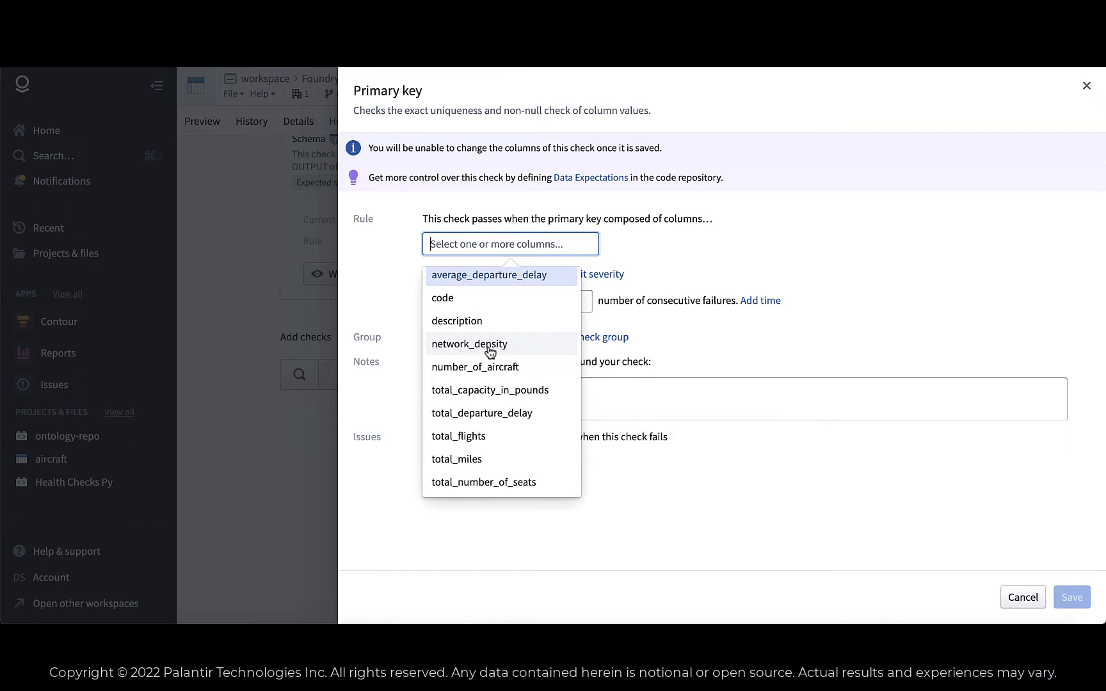
scroll(490, 352, "up", 1)
scroll(490, 351, "down", 1)
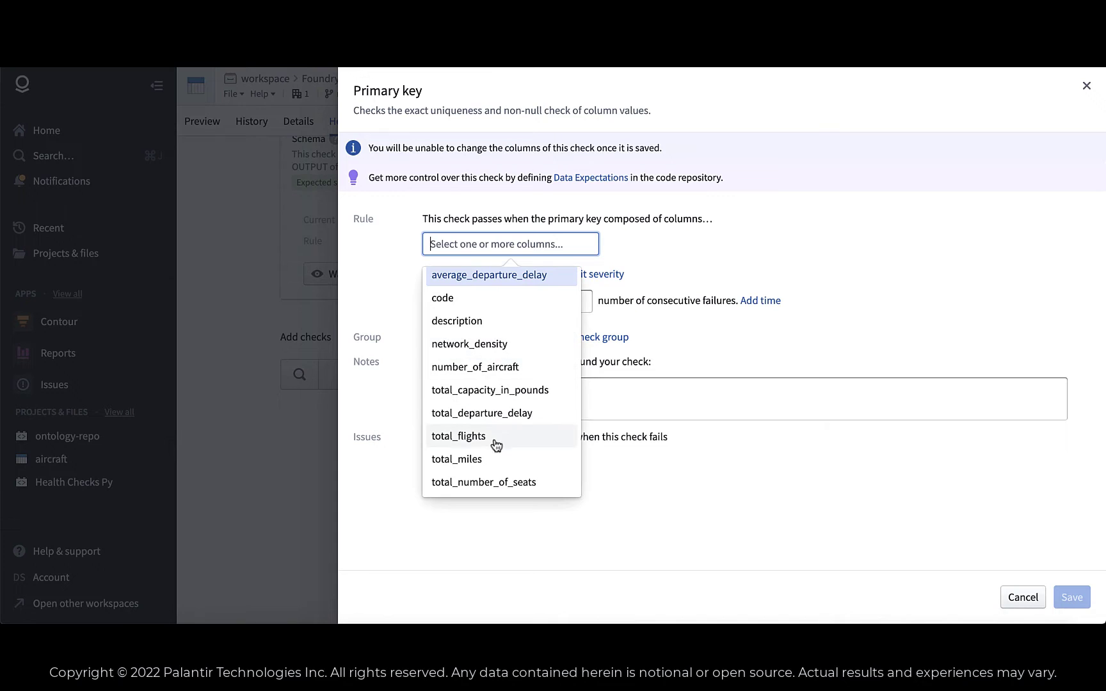
scroll(494, 421, "up", 1)
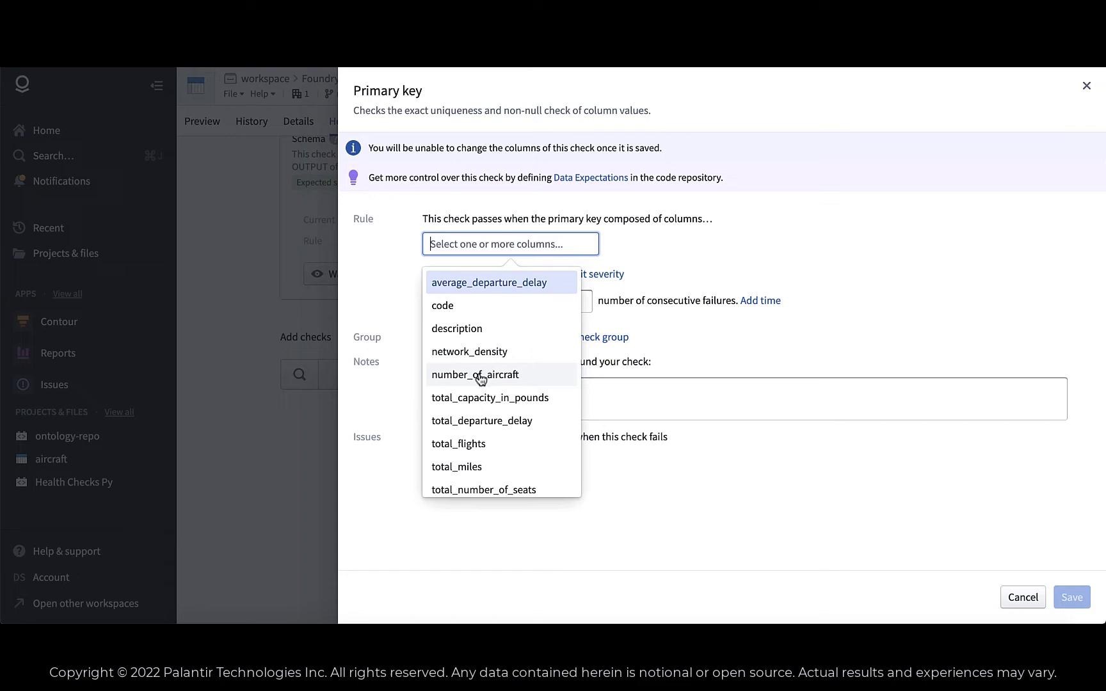
scroll(482, 368, "down", 1)
scroll(480, 367, "up", 1)
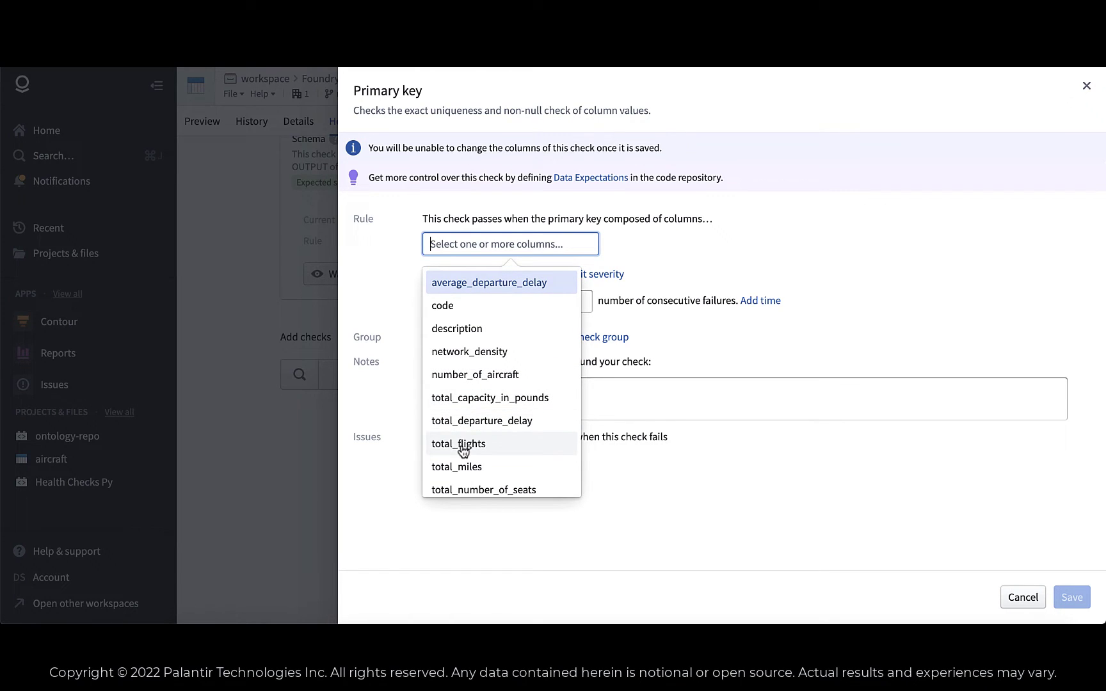
left_click(462, 308)
Step: Set the Primary key check to escalate to critical after 3 consecutive failures, keeping Moderate severity
left_click(703, 263)
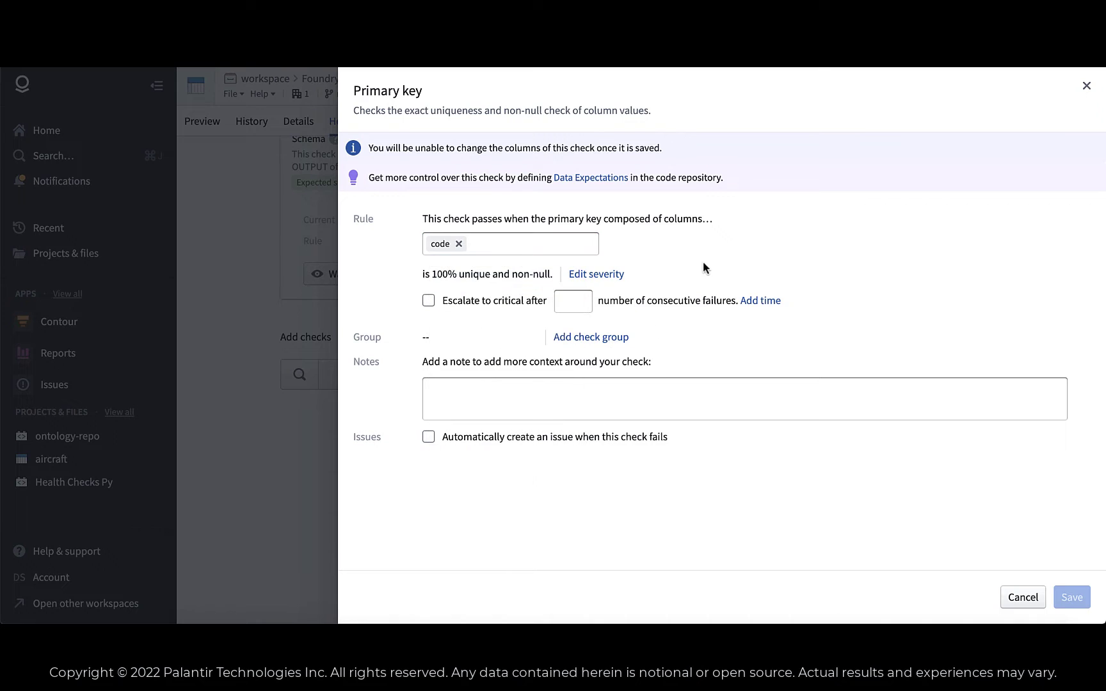
left_click(430, 304)
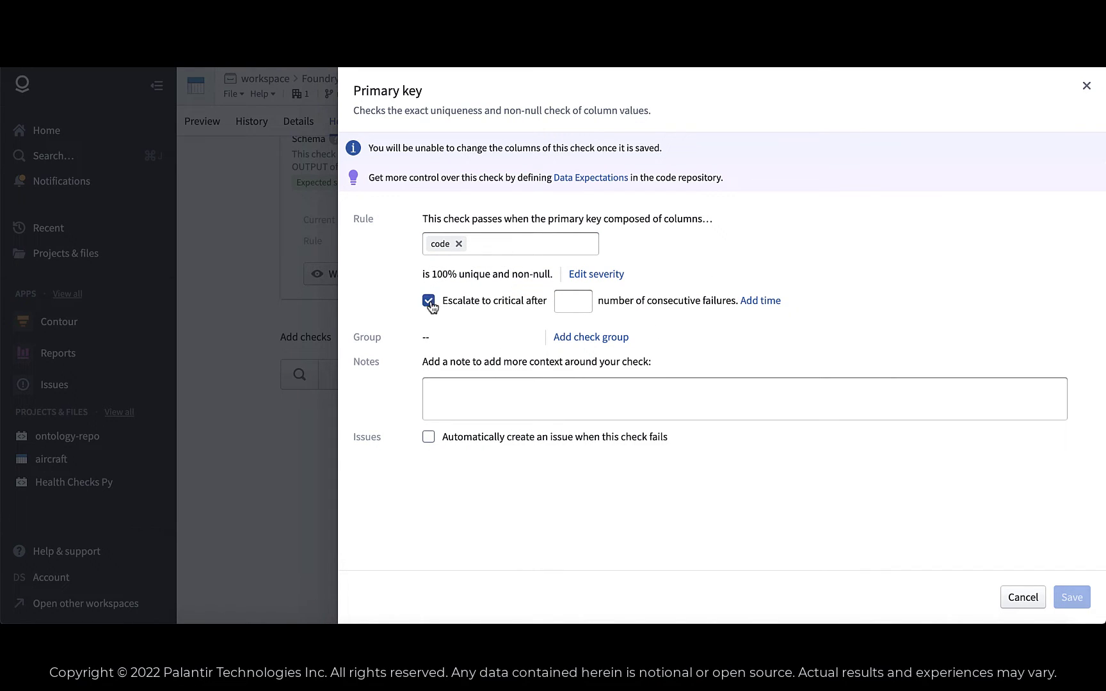
left_click(579, 298)
left_click(599, 276)
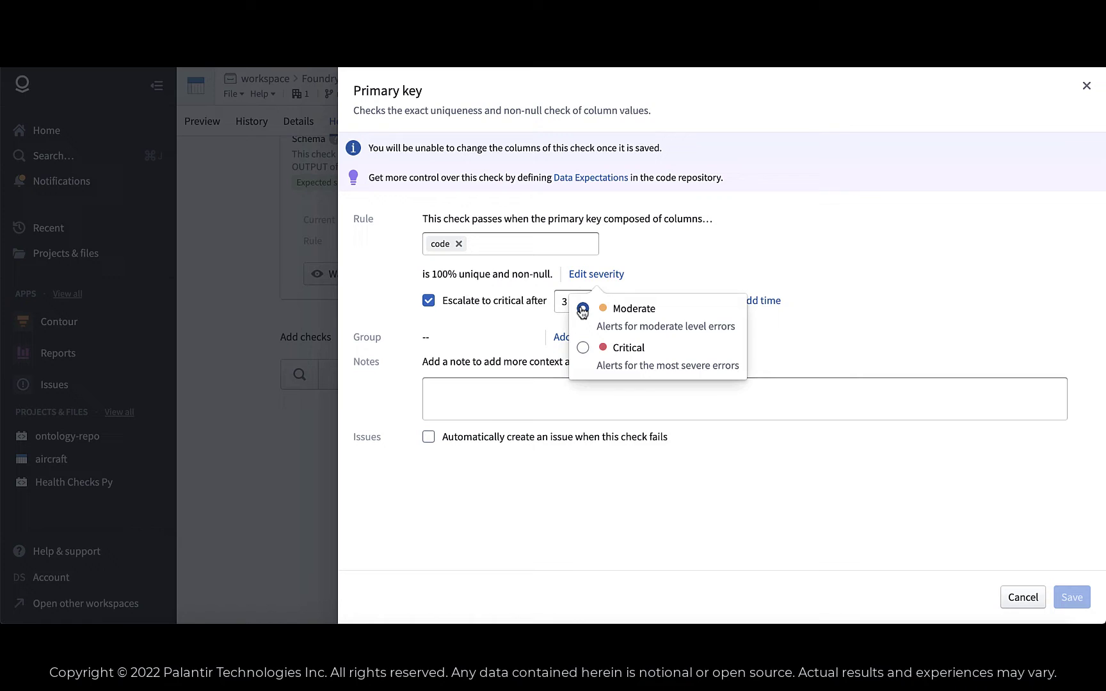
left_click(675, 265)
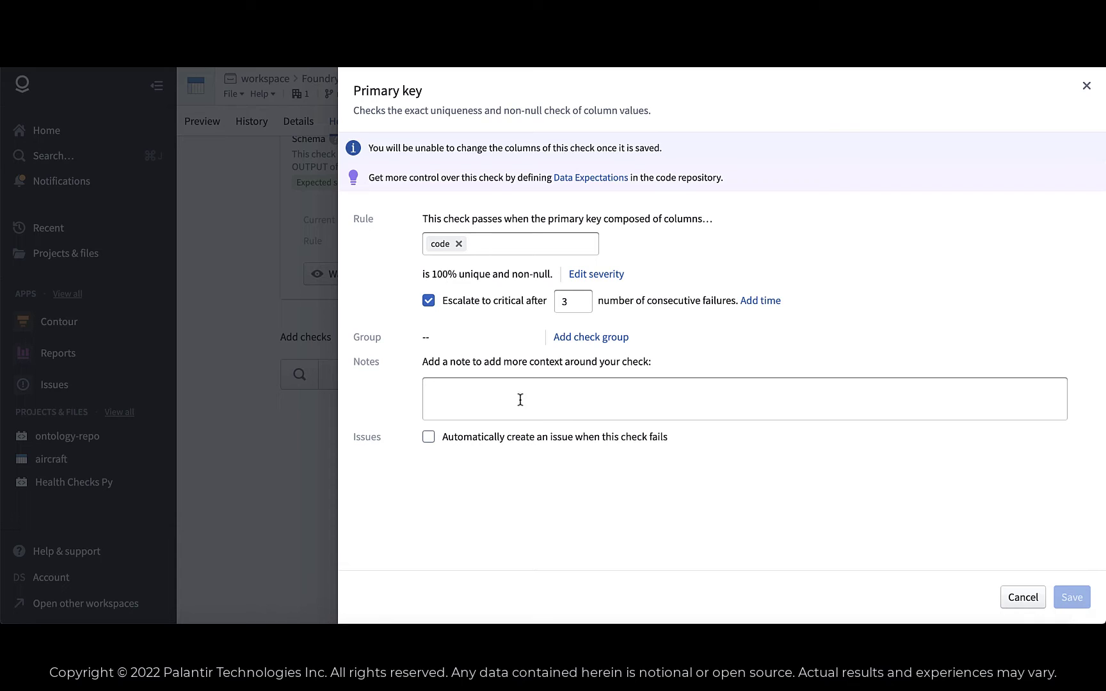
Step: Add the note 'This is just a demo check' and auto-create failure issues for a chosen assignee
left_click(474, 395)
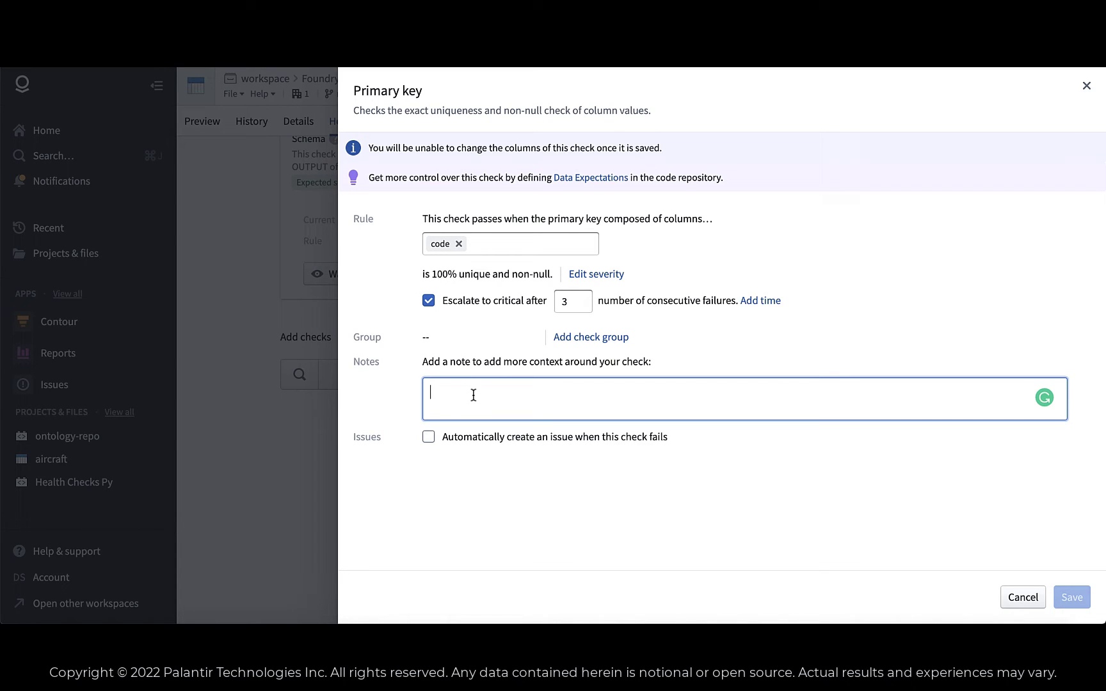
type("This is just a demo check")
left_click(428, 437)
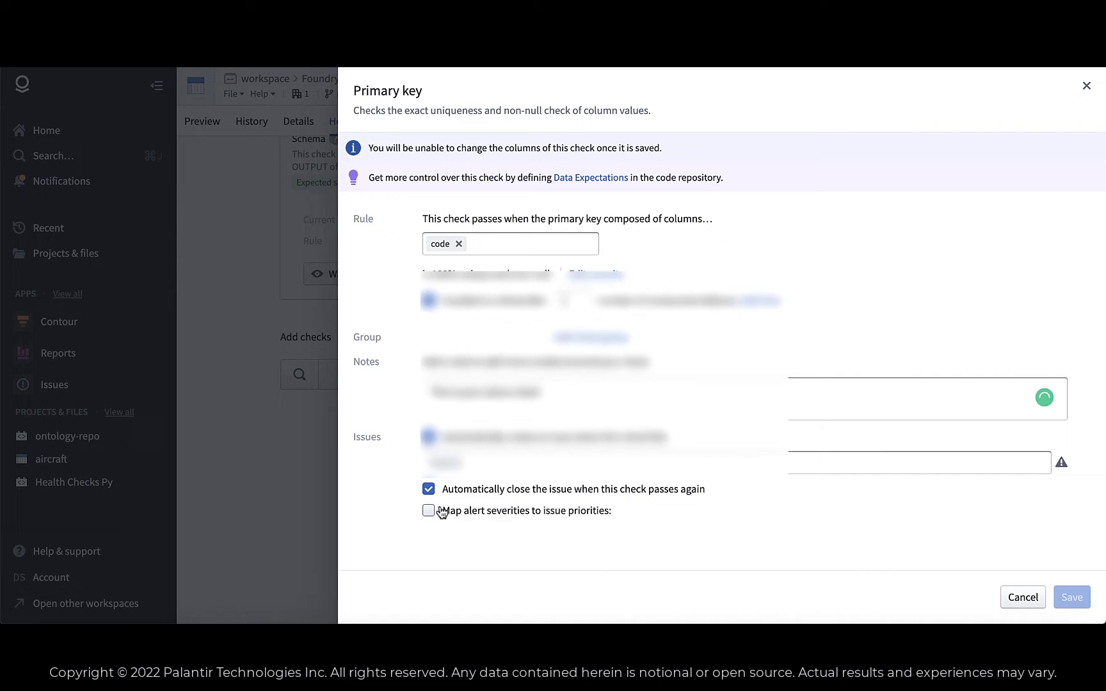
left_click(461, 462)
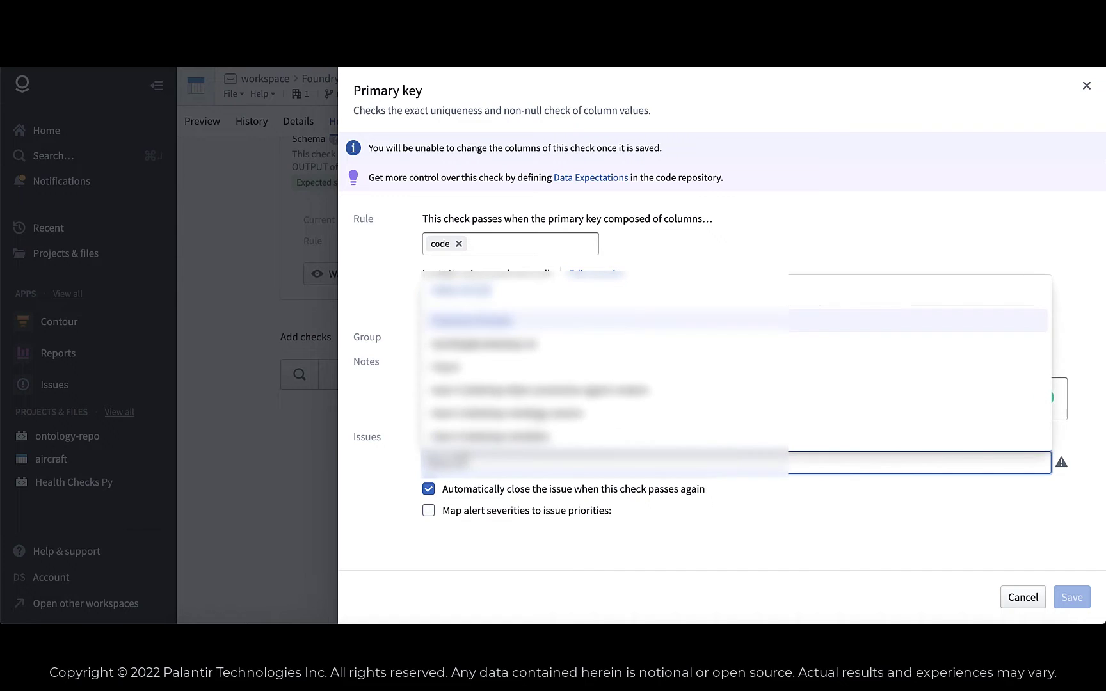
left_click(473, 344)
left_click(399, 496)
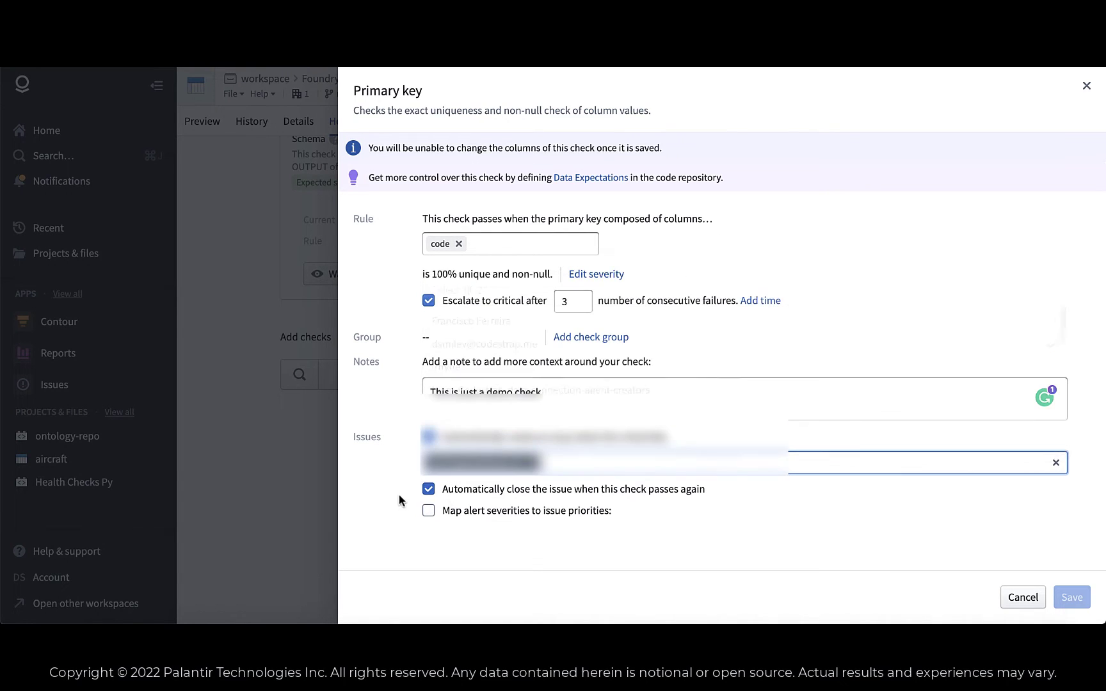
Step: Map alert severities to issue priorities and finish editing the note
left_click(428, 511)
scroll(512, 519, "down", 1)
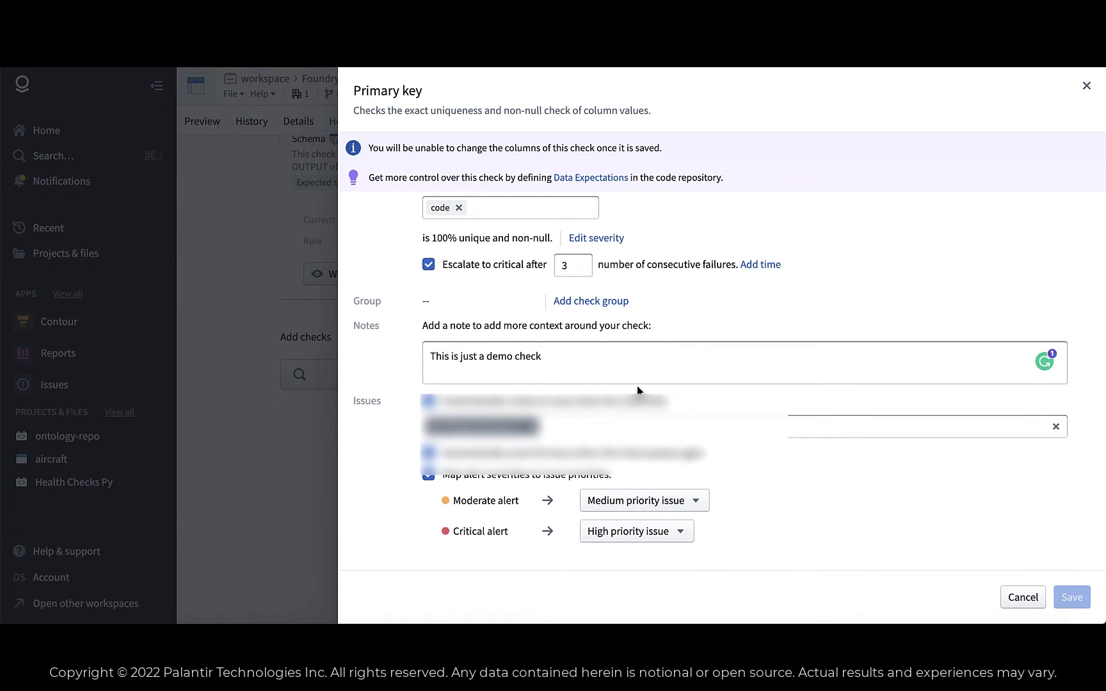
left_click(639, 365)
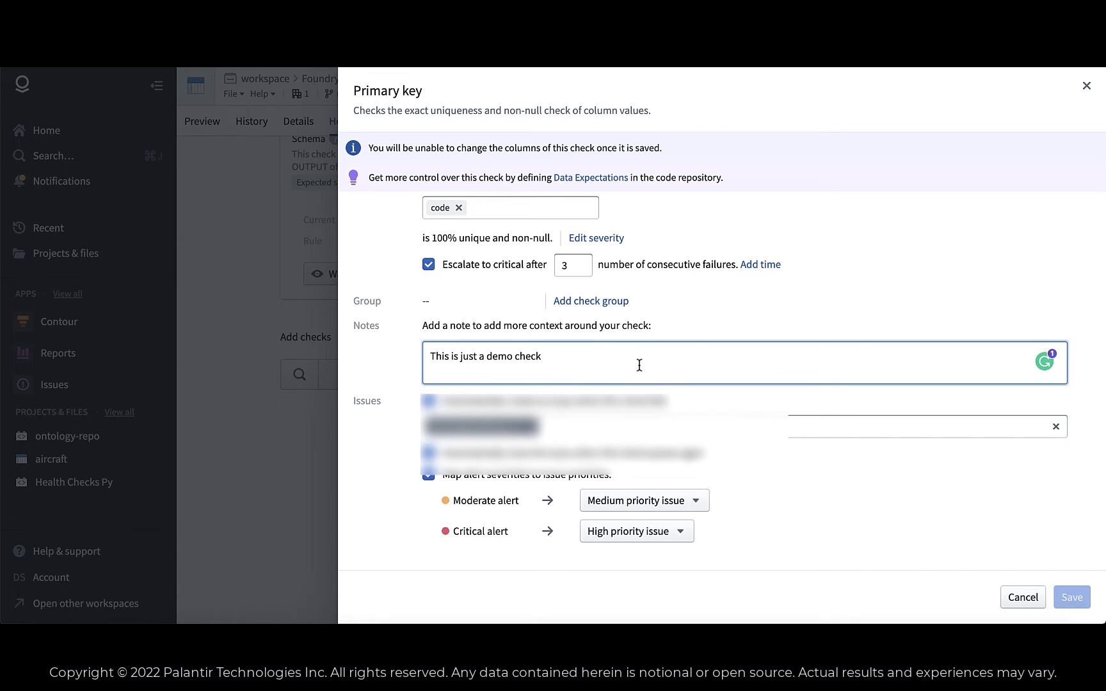
scroll(639, 365, "up", 1)
scroll(640, 364, "down", 1)
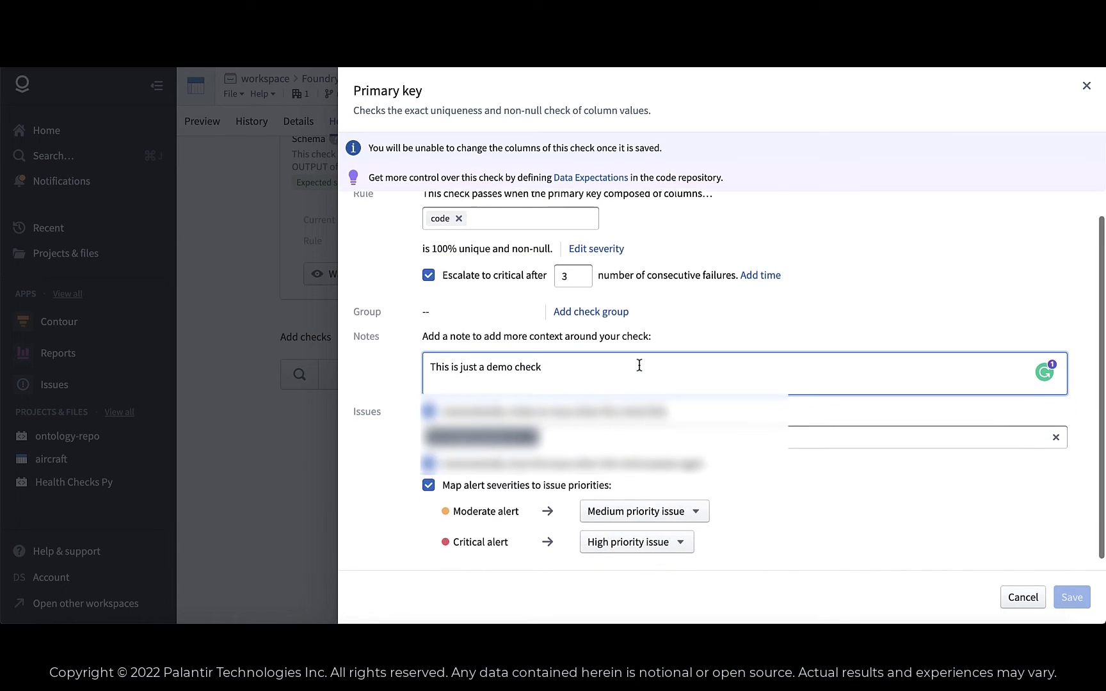
left_click(829, 468)
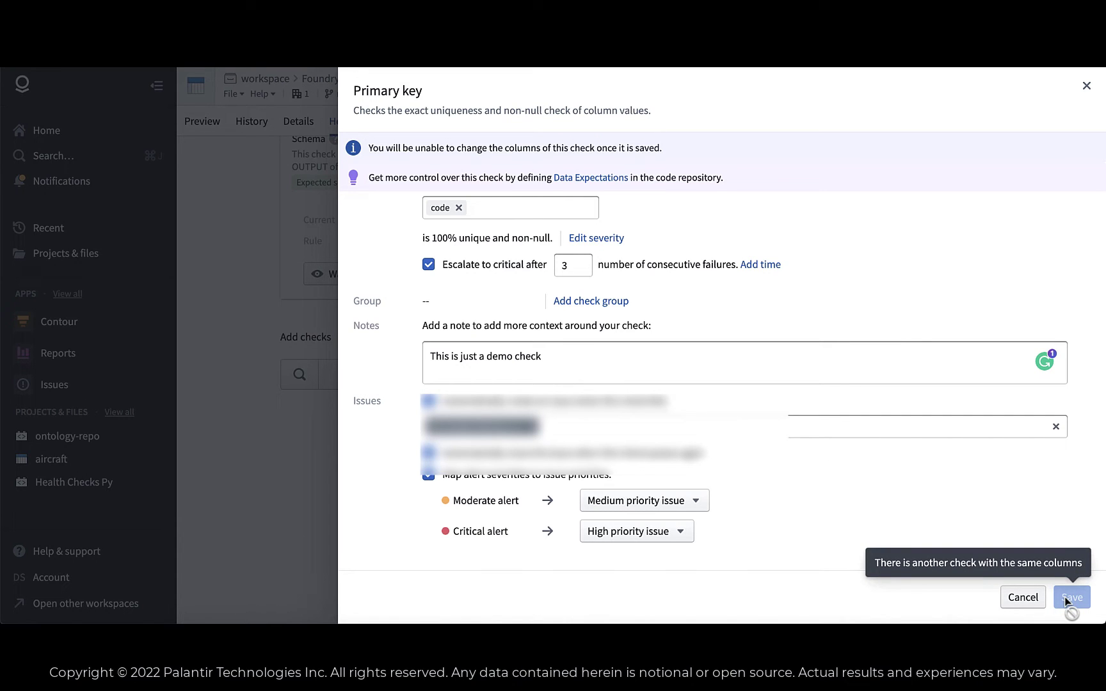
Step: Replace code with total_capacity_in_pounds as the key column and save the Primary key check
scroll(810, 489, "up", 1)
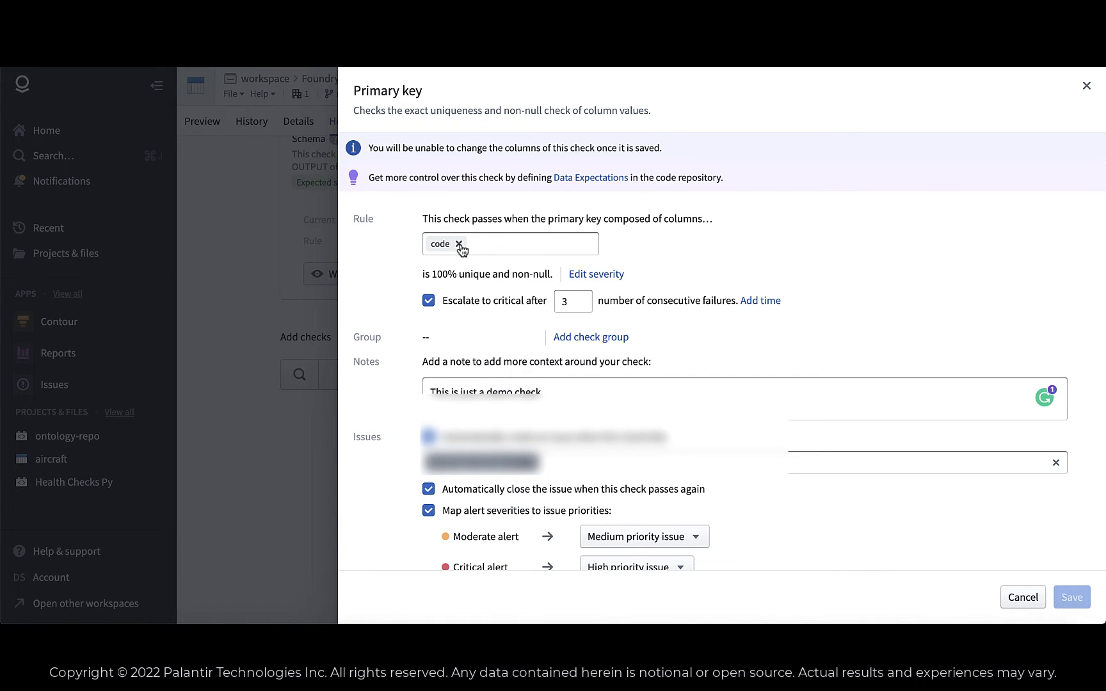
left_click(462, 248)
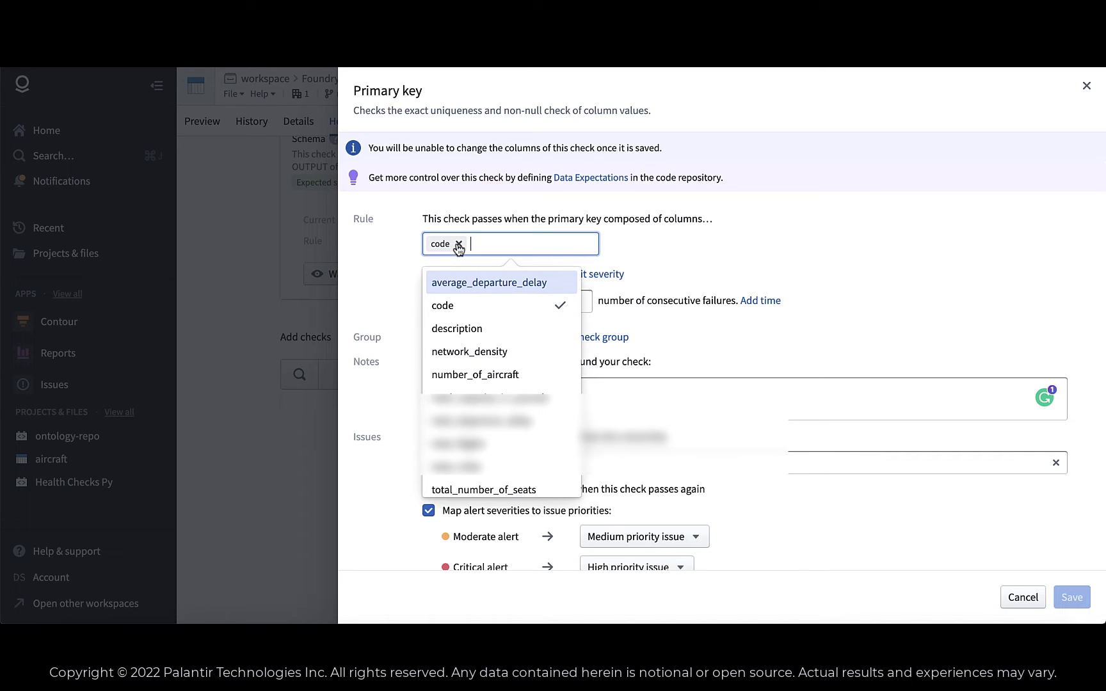
scroll(459, 462, "down", 1)
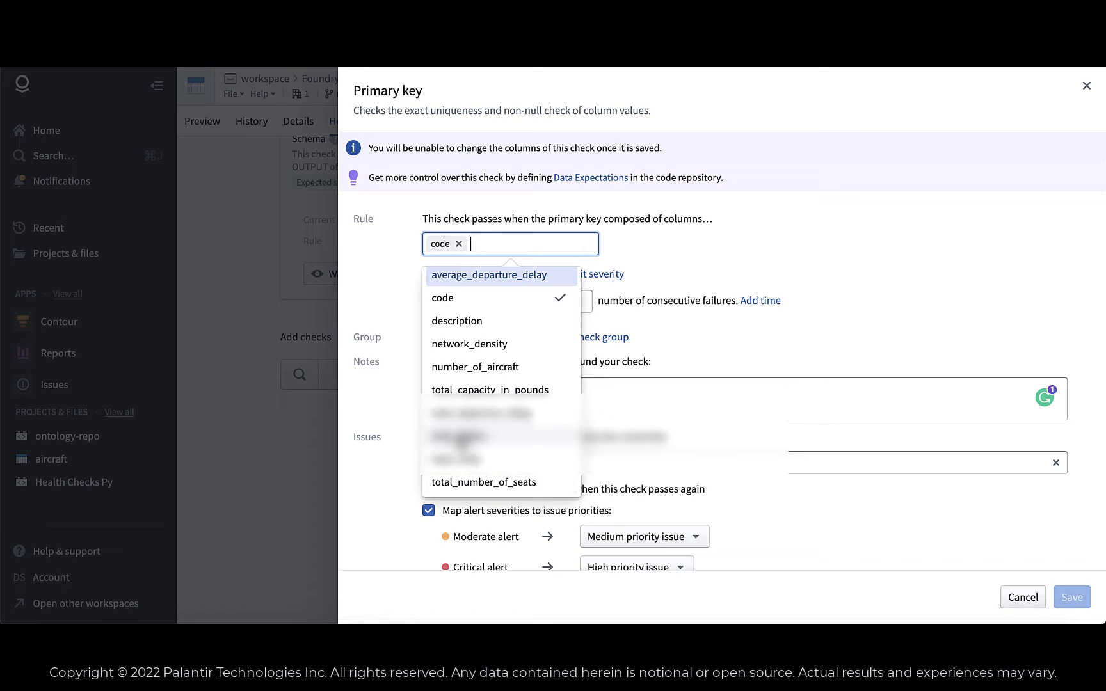
scroll(461, 441, "up", 1)
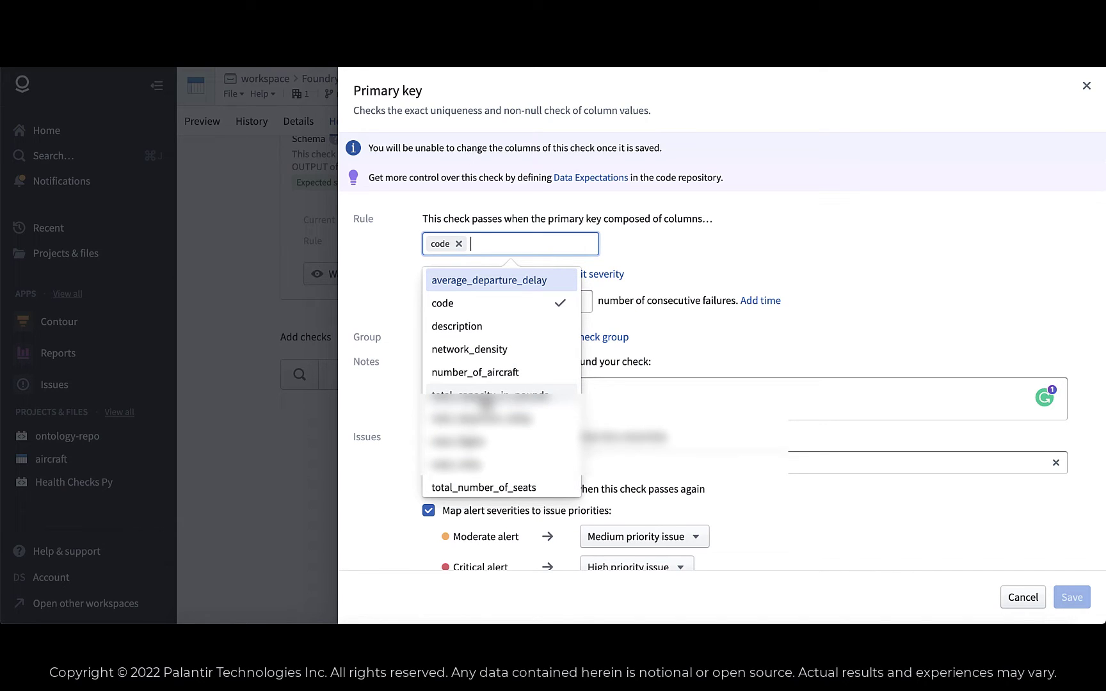
left_click(487, 399)
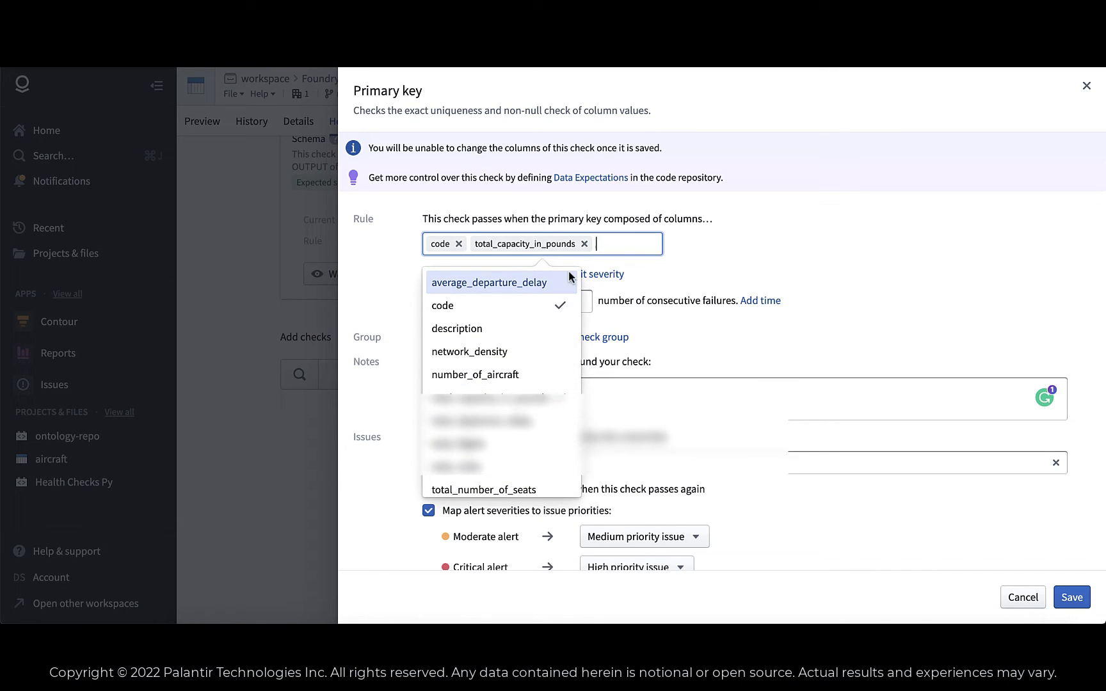
left_click(585, 243)
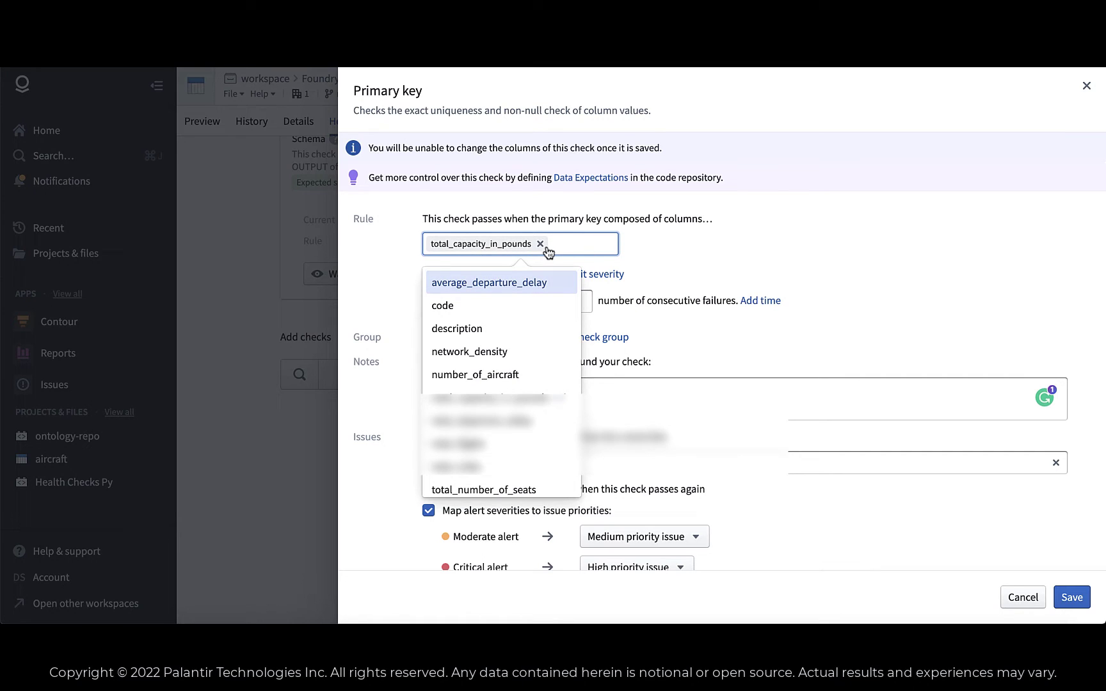
left_click(708, 242)
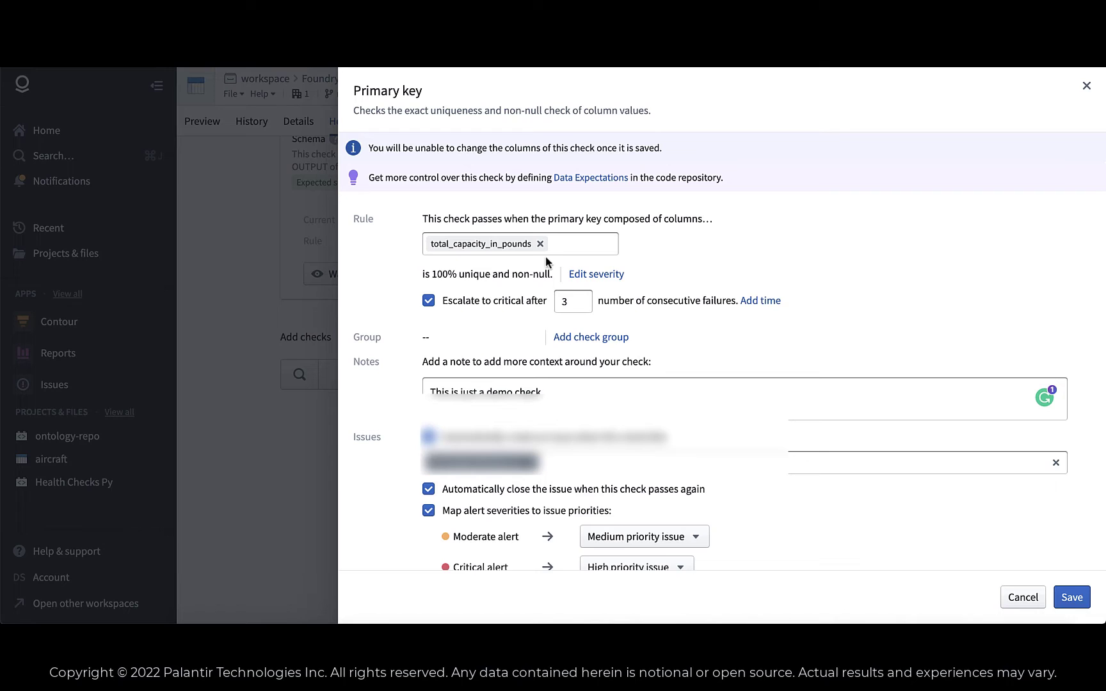
left_click(1072, 596)
left_click(1073, 598)
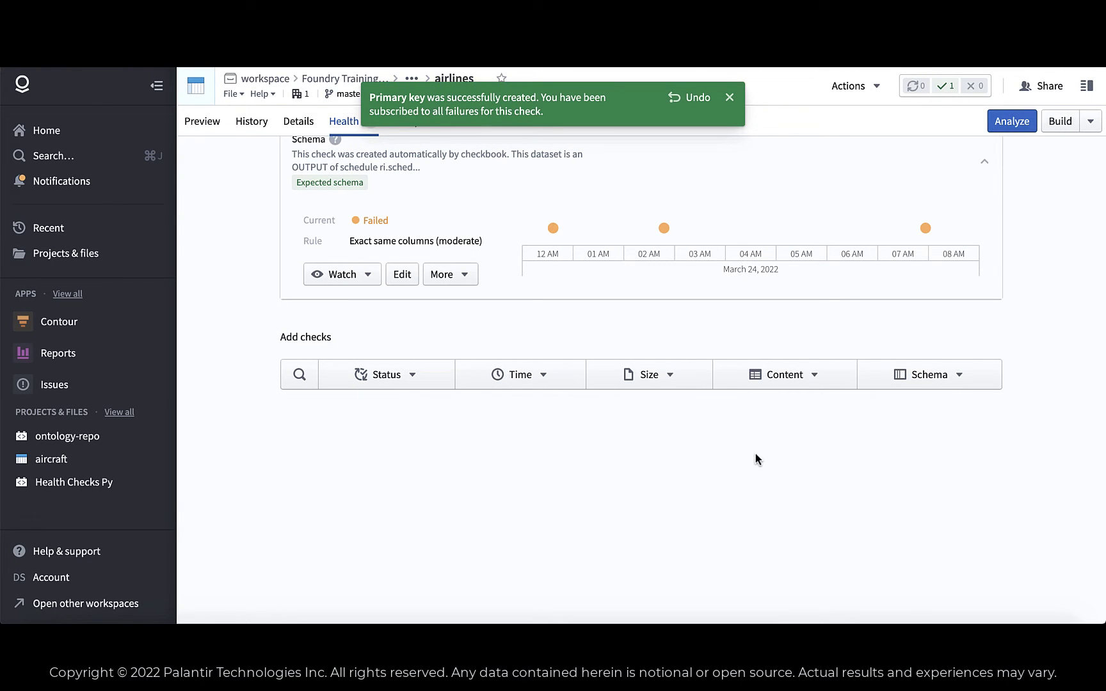
scroll(541, 403, "up", 10)
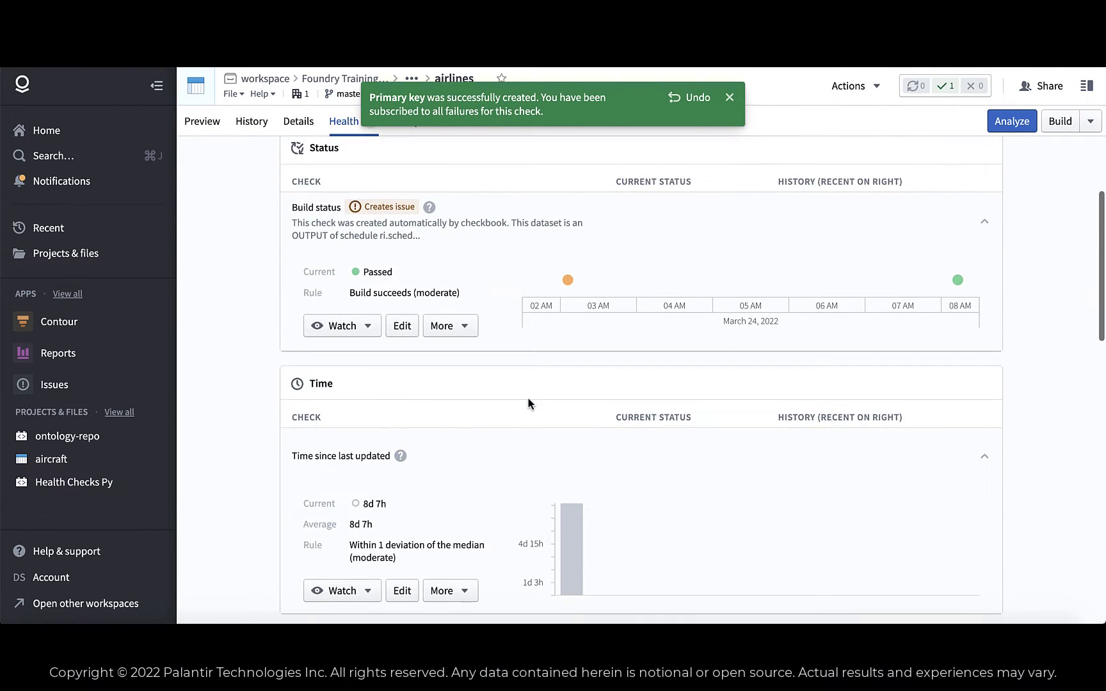
scroll(528, 404, "up", 2)
scroll(527, 403, "down", 3)
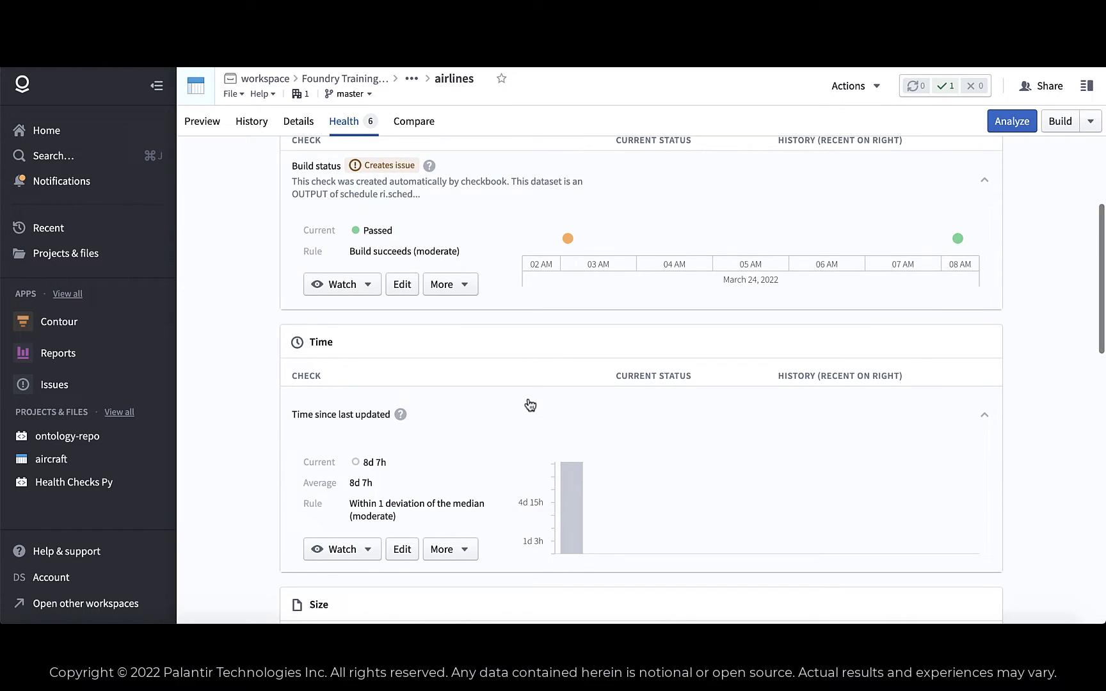
scroll(529, 403, "down", 5)
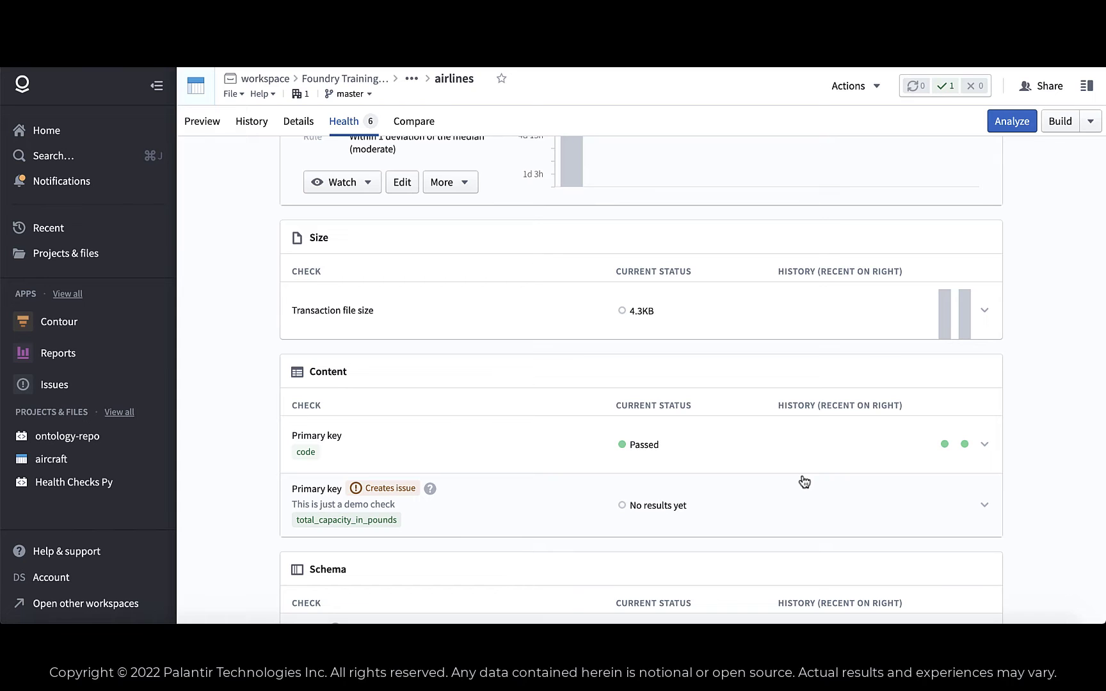
scroll(804, 481, "up", 1)
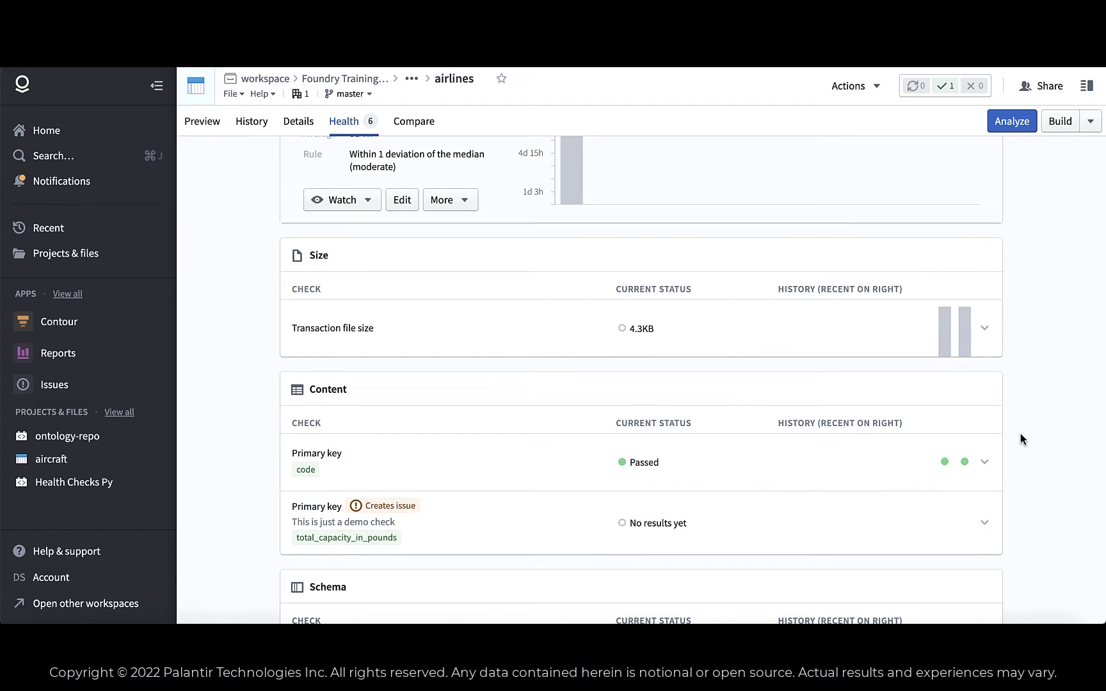
Step: Start a forced build of the airlines dataset
left_click(1090, 121)
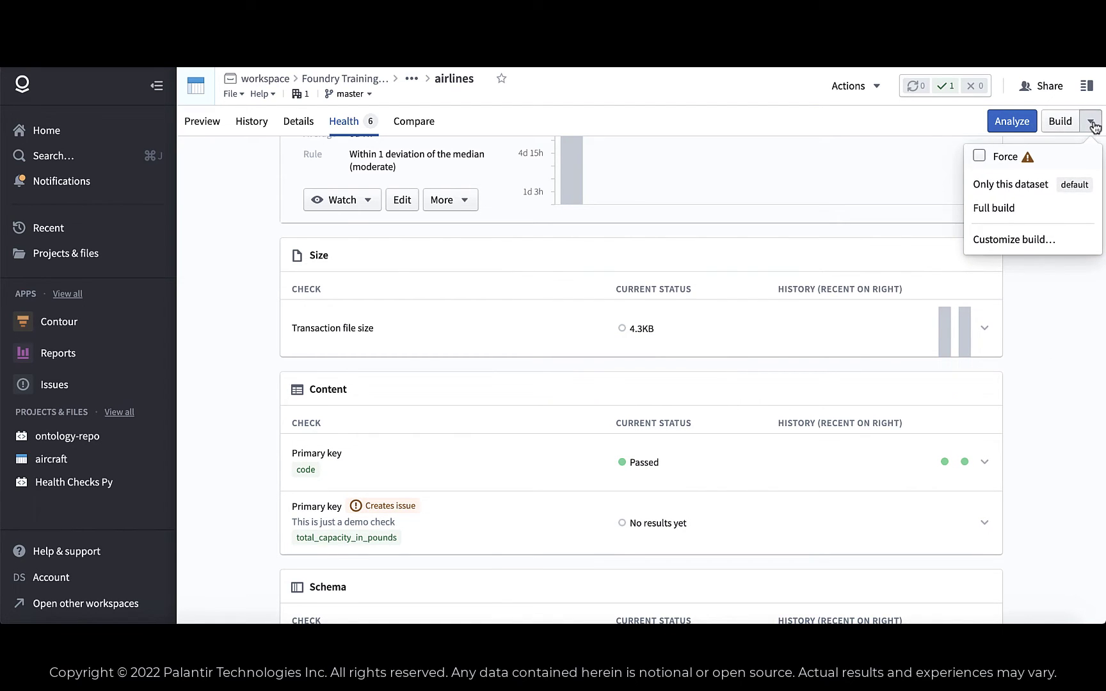
left_click(980, 157)
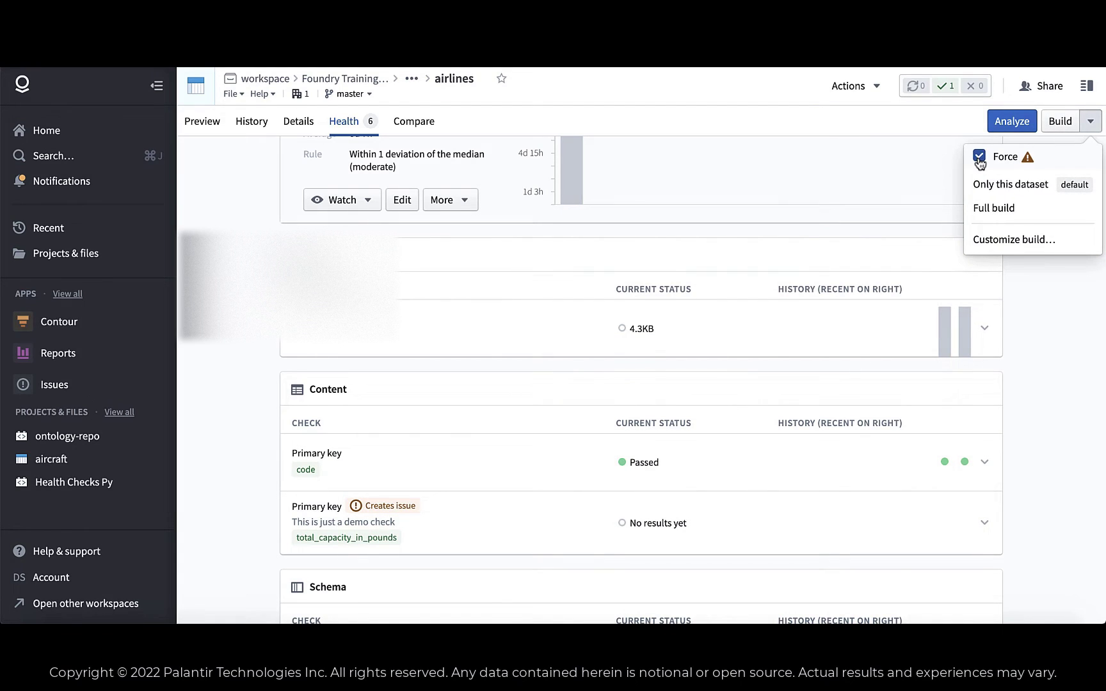
left_click(1060, 122)
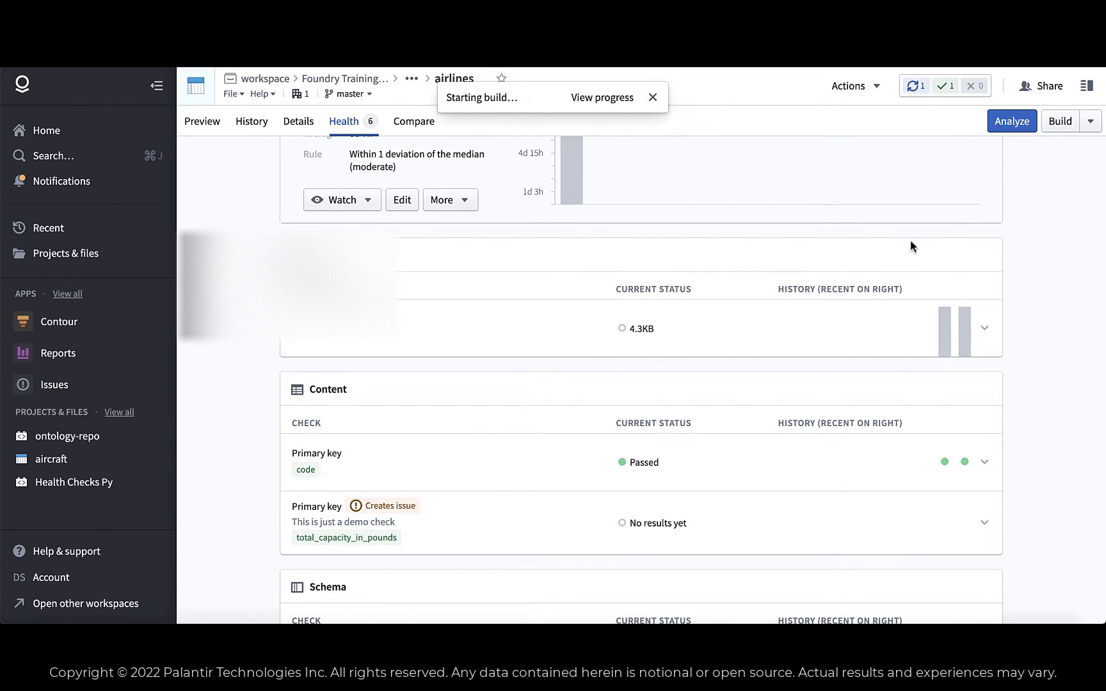
Step: Follow the build's progress page, showing and hiding the detailed build phases
left_click(619, 101)
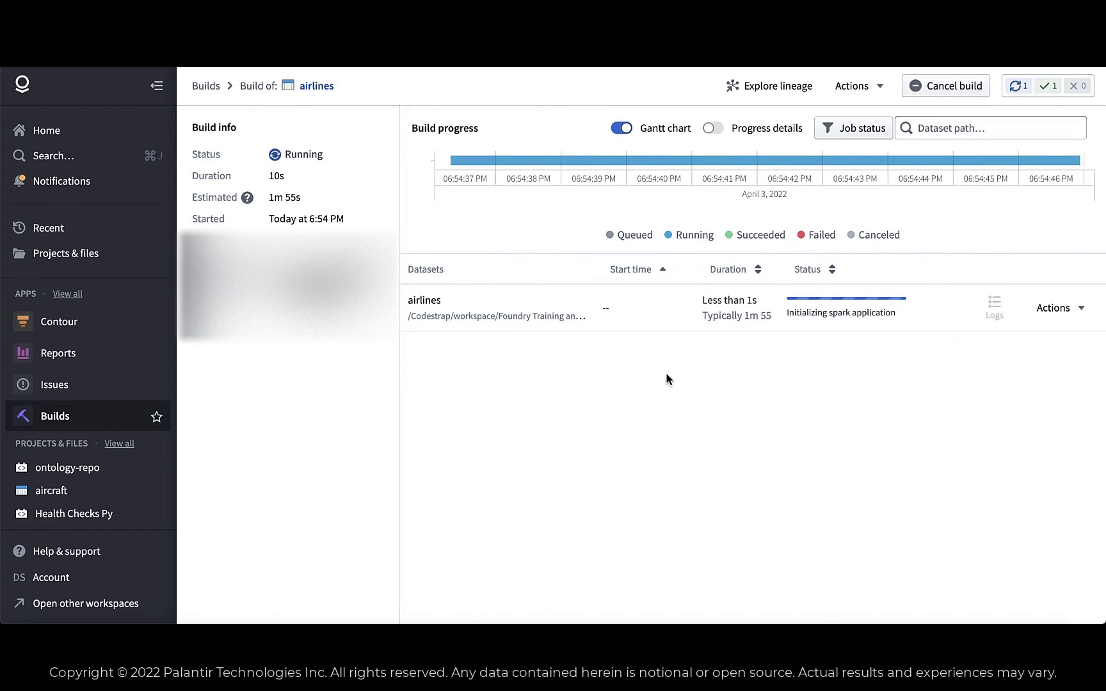
left_click(709, 130)
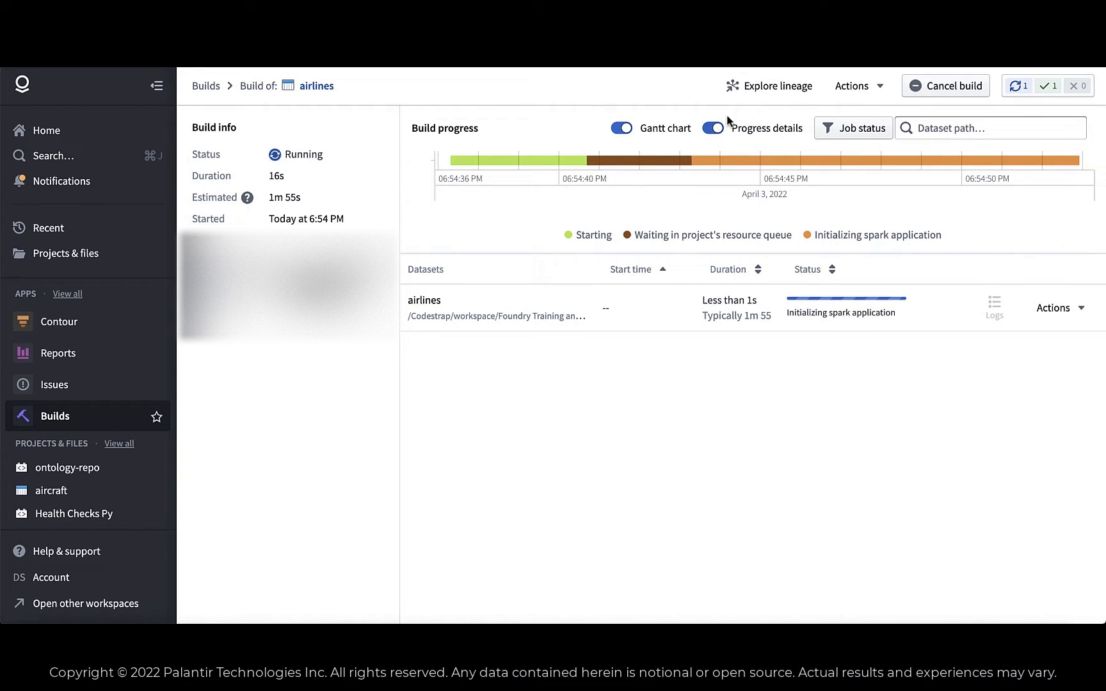
left_click(714, 128)
left_click(709, 132)
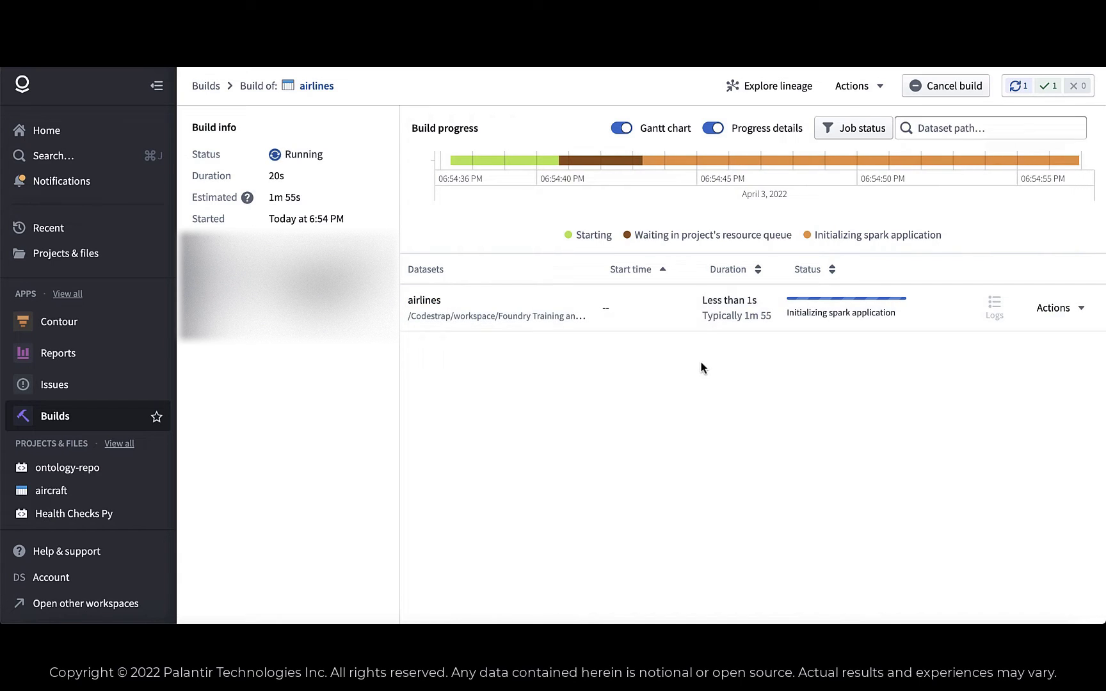
left_click(715, 129)
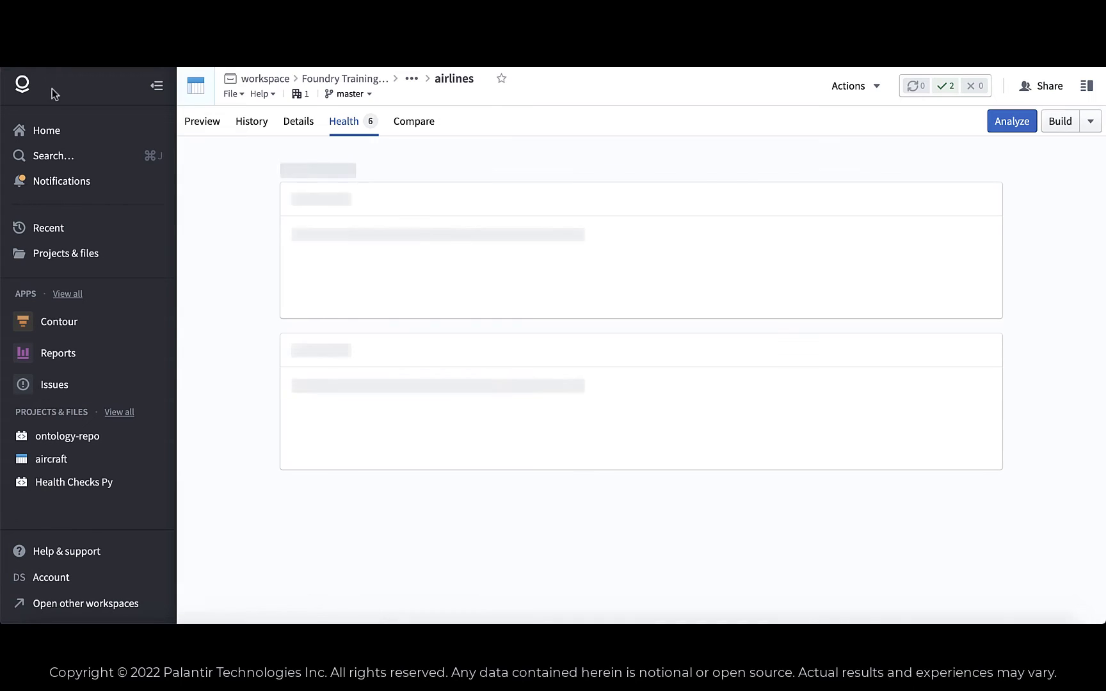
scroll(312, 324, "down", 5)
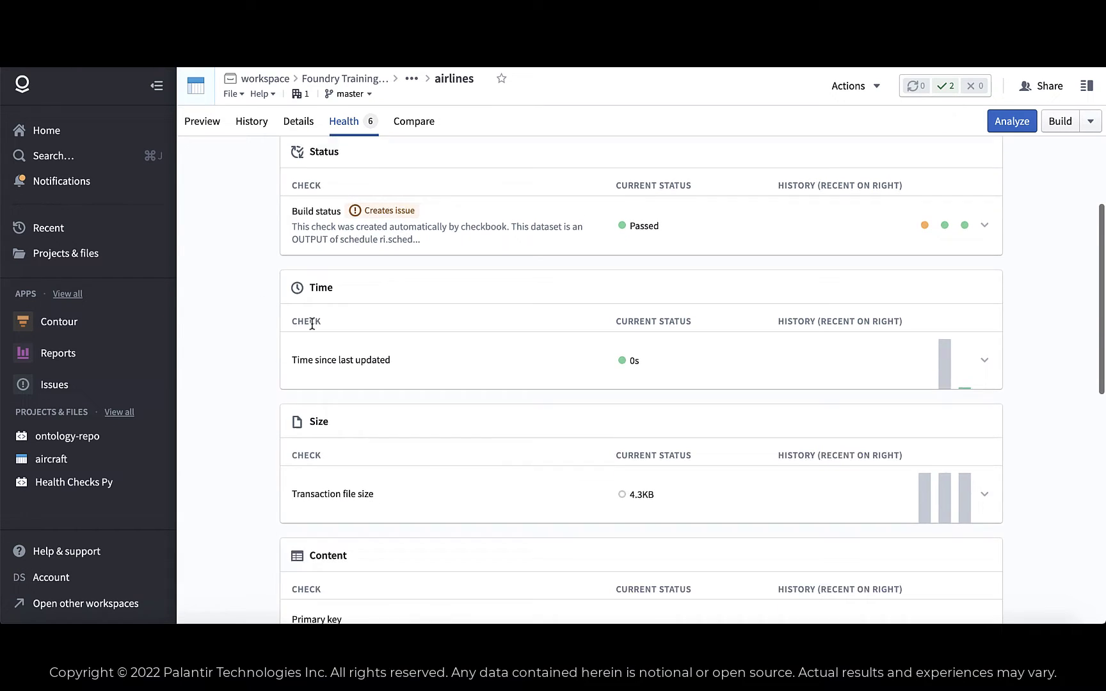
scroll(312, 325, "down", 3)
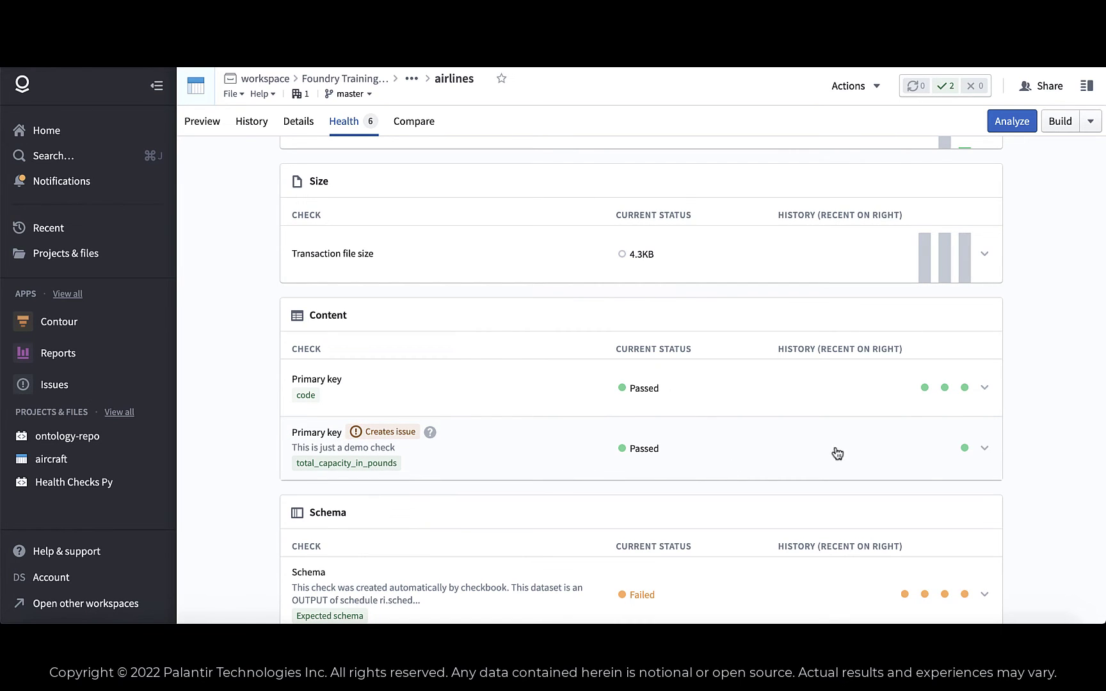
left_click(991, 454)
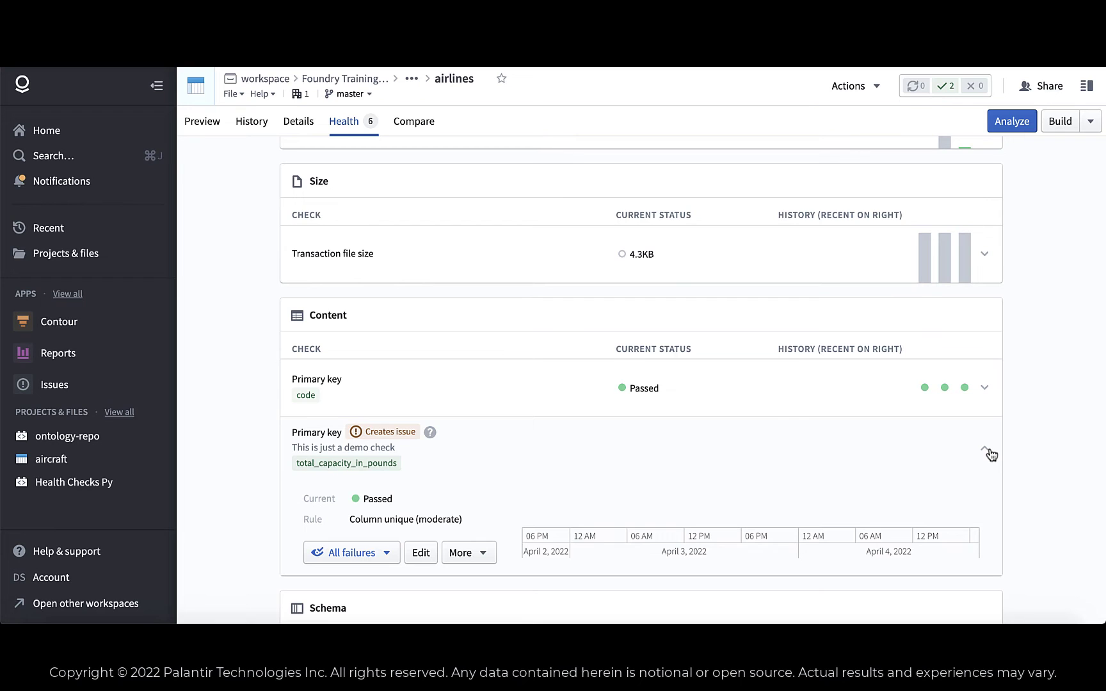
left_click(985, 450)
scroll(1014, 449, "down", 3)
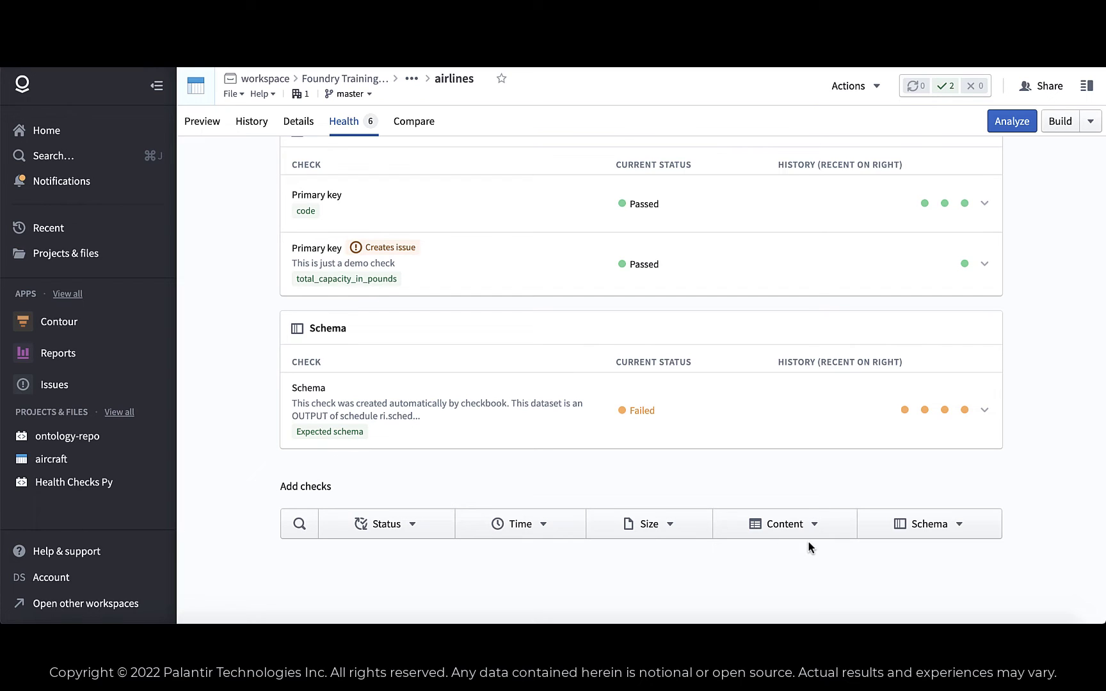
Step: Pick Row count from the Size check types under Add checks
left_click(420, 529)
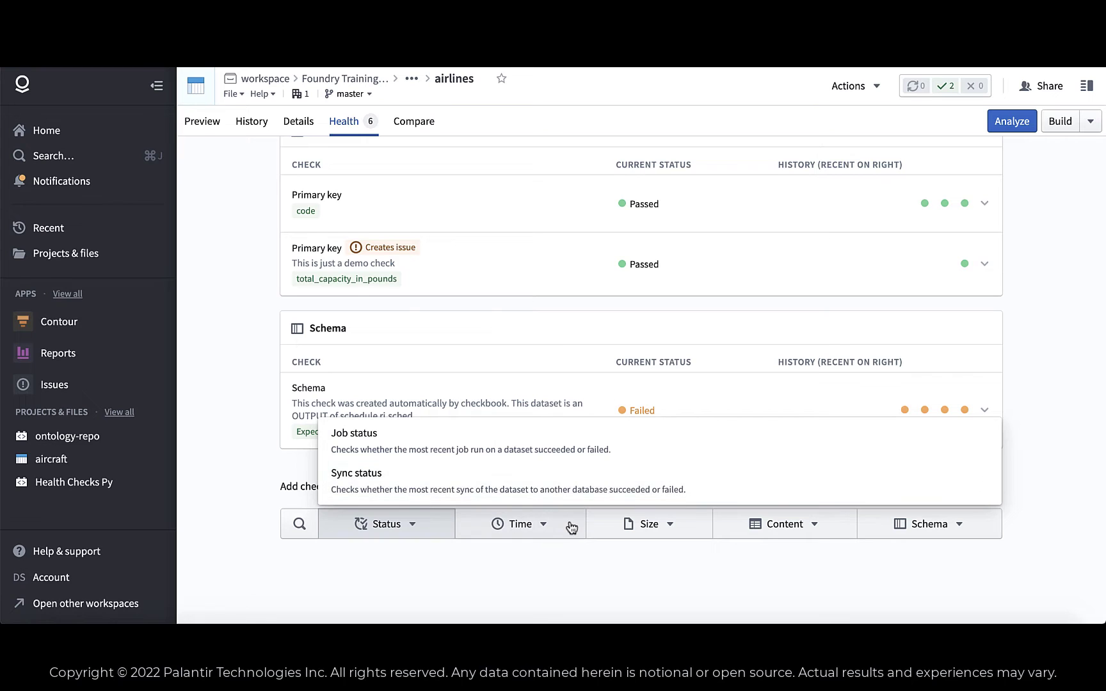
left_click(649, 529)
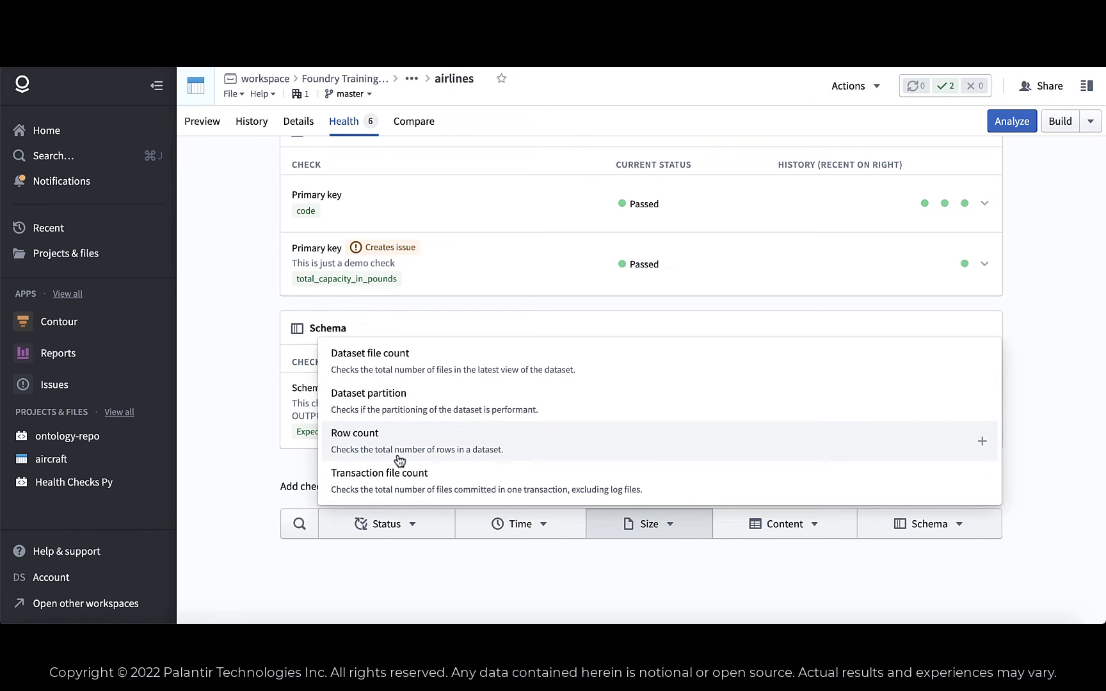
left_click(435, 458)
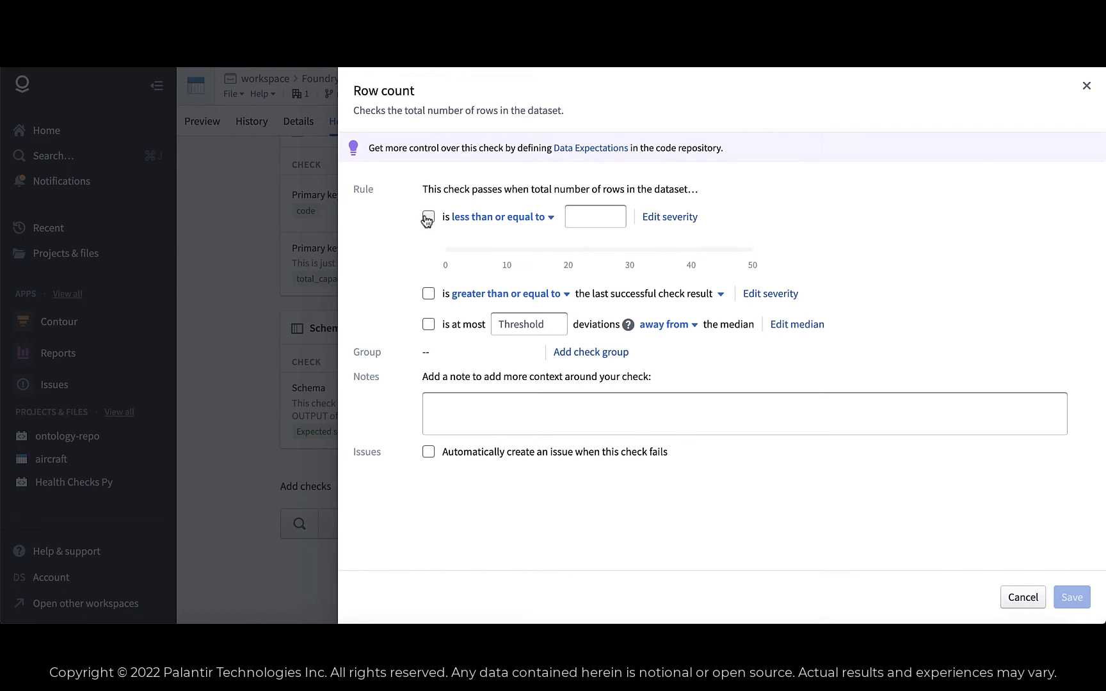
Step: Enable the row count rule 'is less than or equal to' 1
left_click(429, 217)
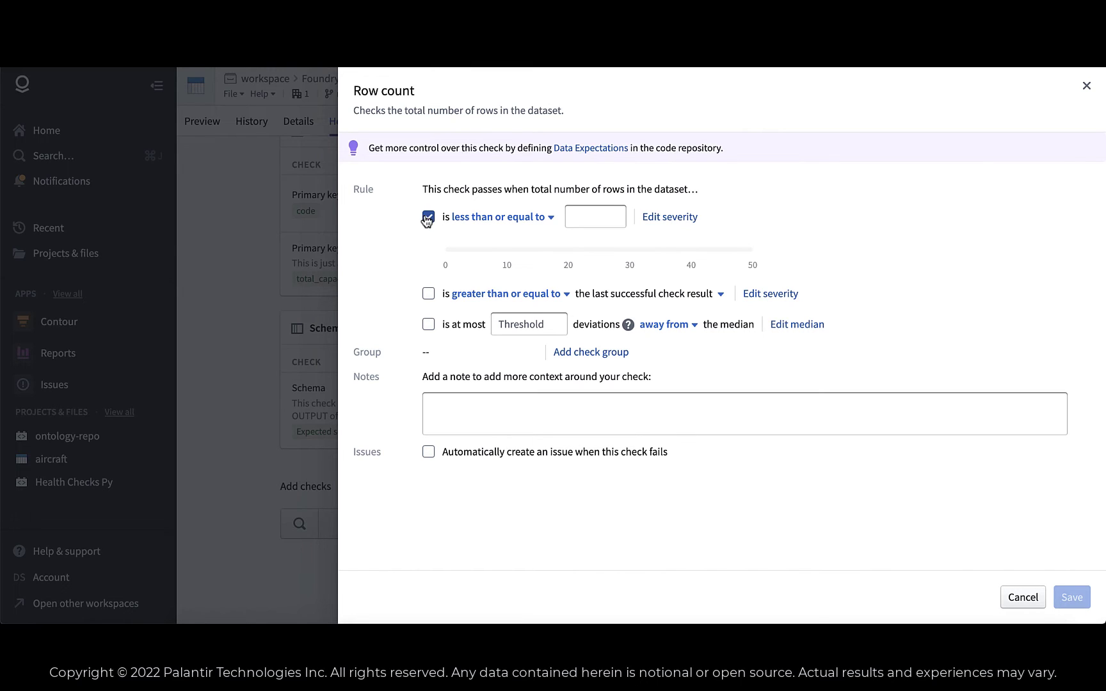
left_click(550, 219)
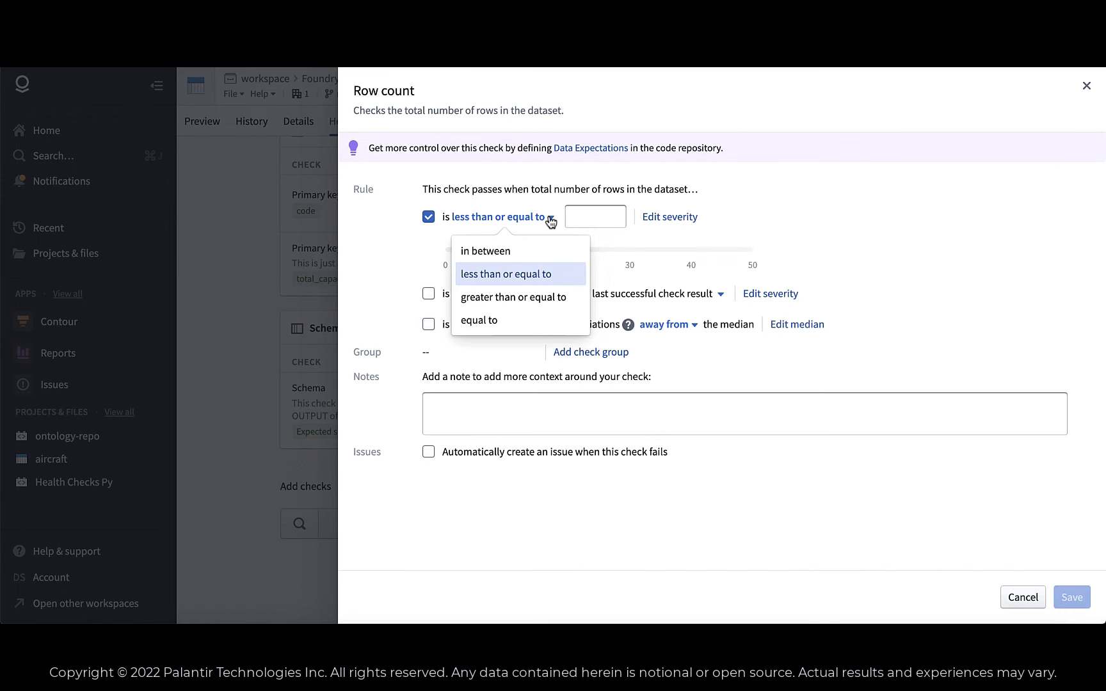
left_click(588, 218)
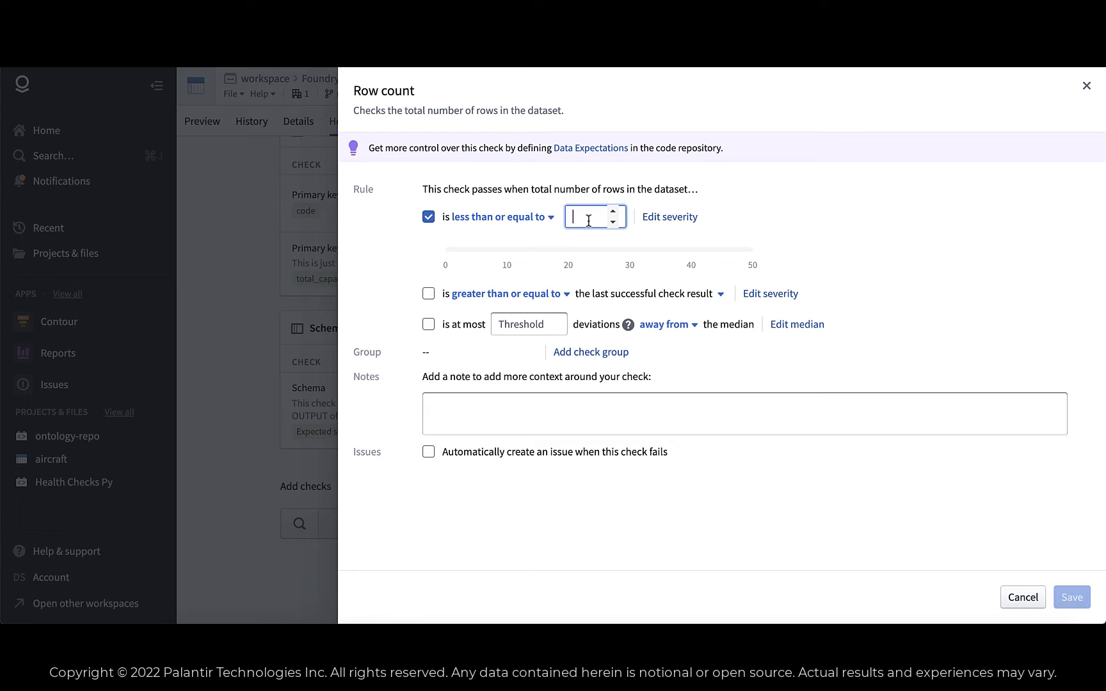
left_click(777, 228)
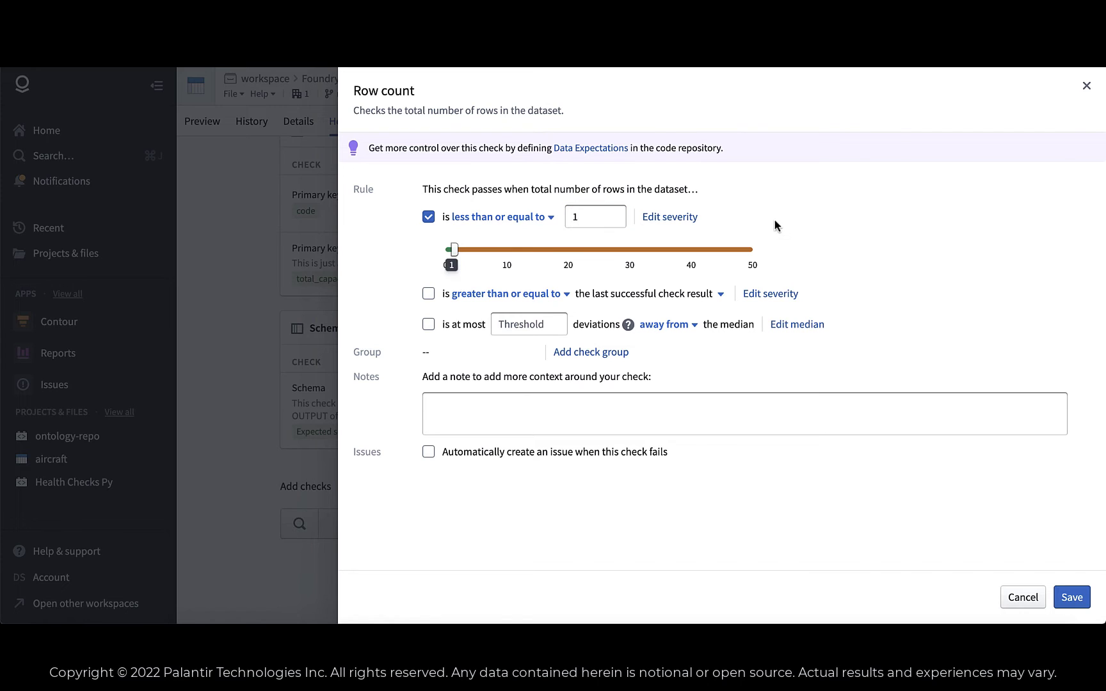
Step: Try the last-result comparison rule, then review and close the median calculation settings
left_click(428, 294)
left_click(428, 294)
mouse_move(628, 325)
left_click(792, 326)
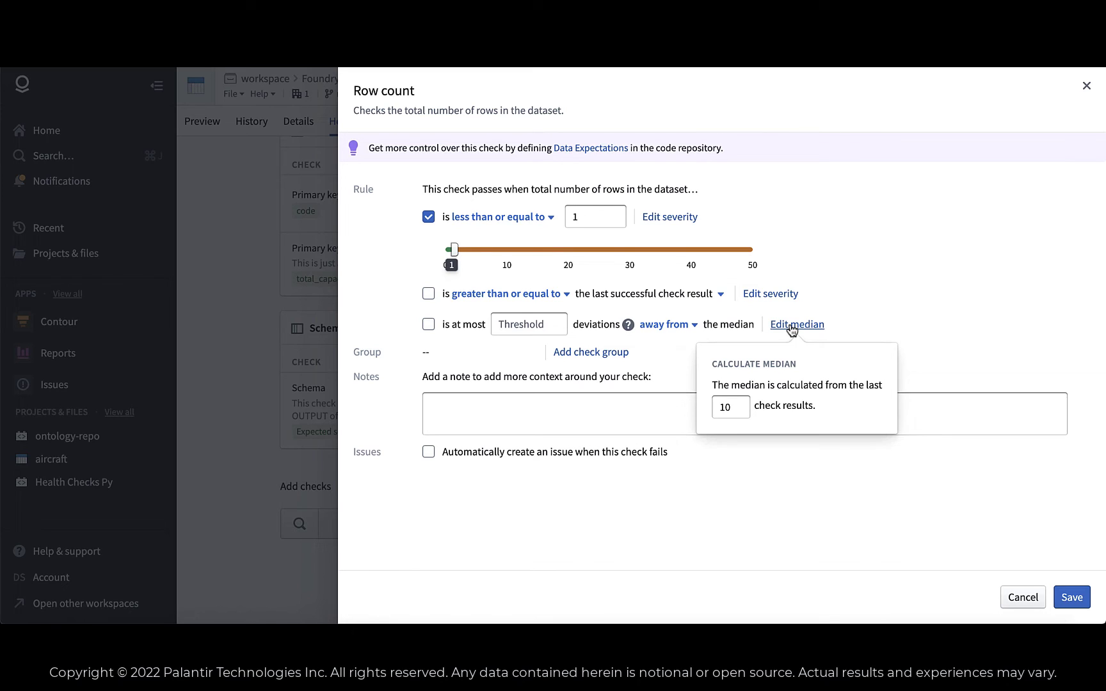
left_click(845, 316)
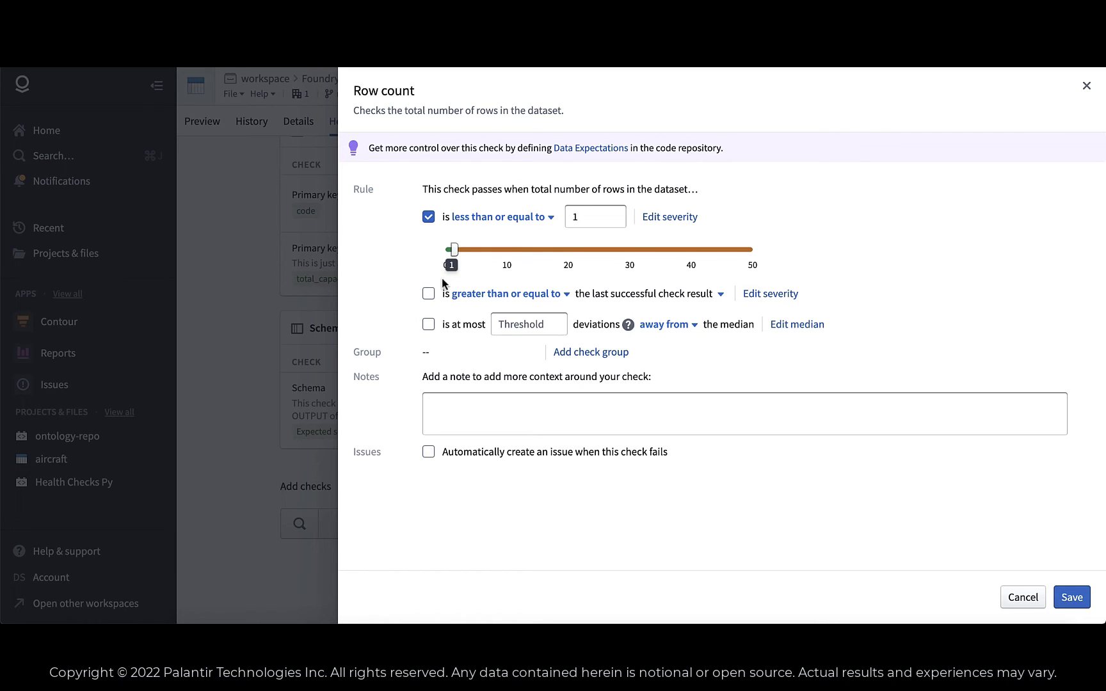
Step: Replace the row limit rule with 'at most 1 deviation from the median'
left_click(428, 217)
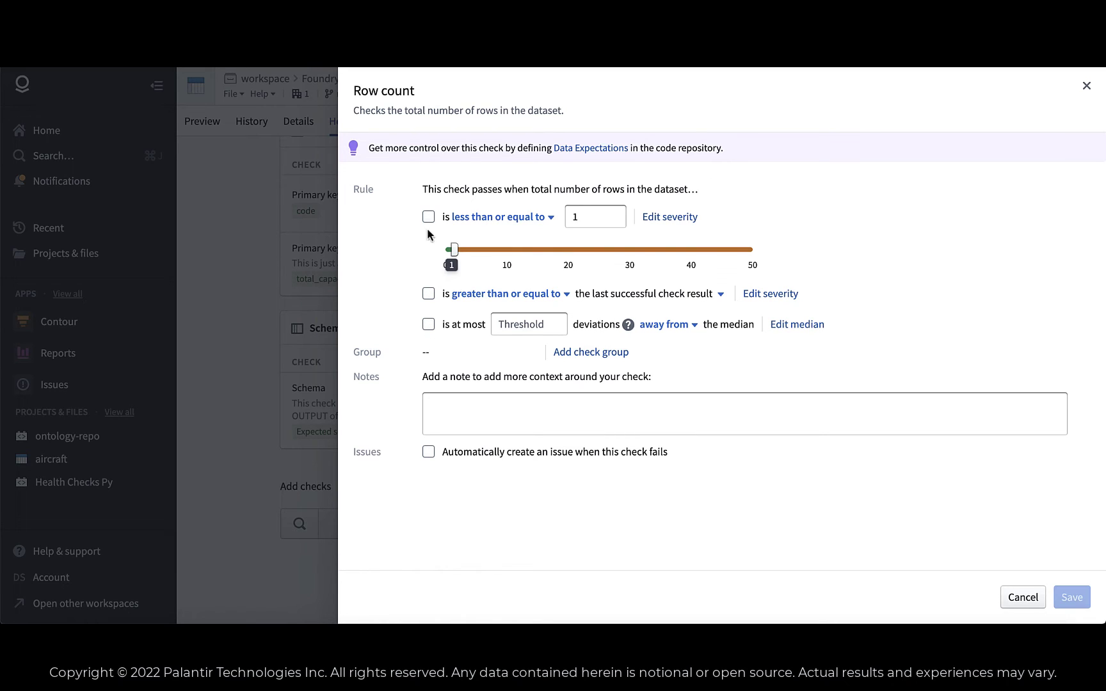
left_click(428, 324)
left_click(511, 324)
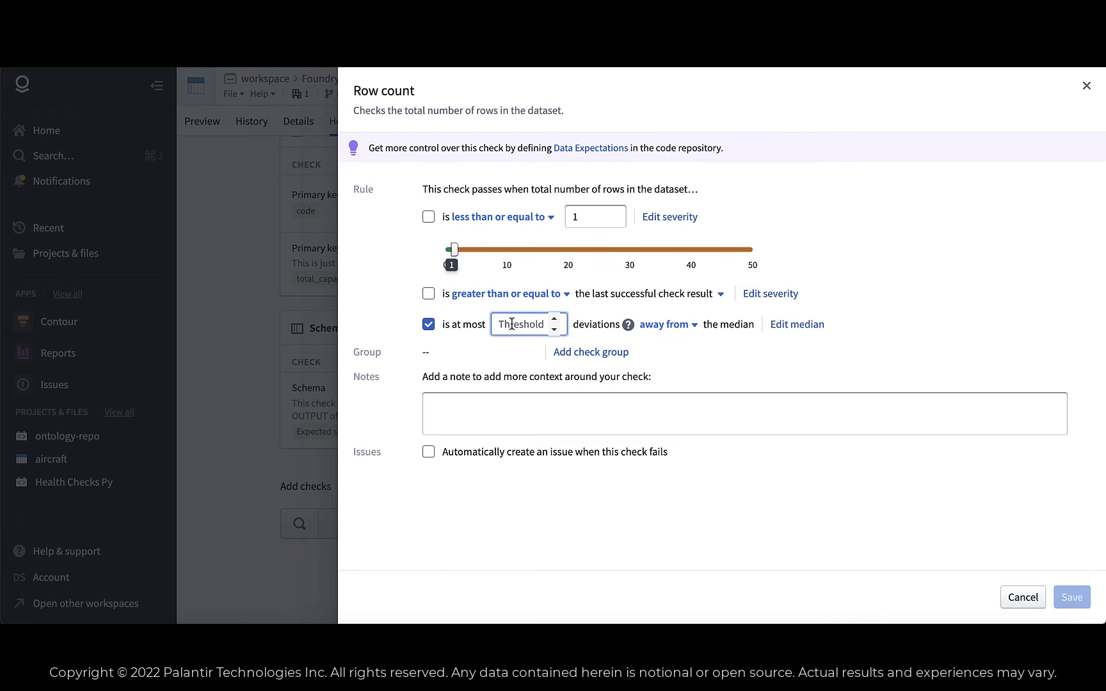
type("1")
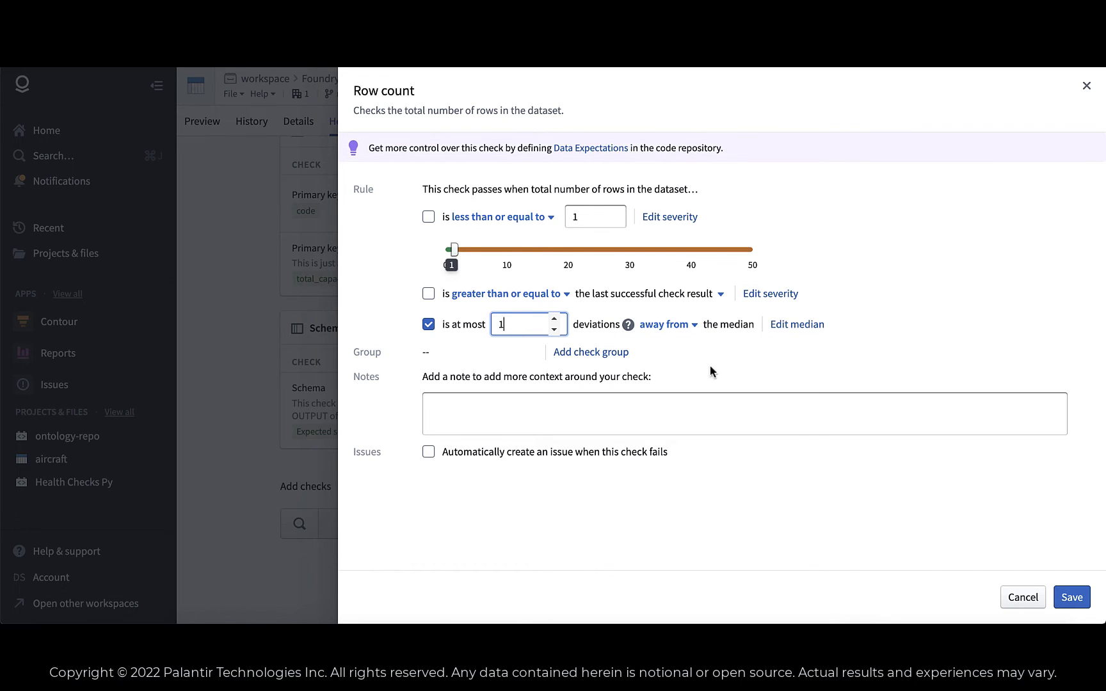
Step: Add the note 'Testing row count check' to the check
left_click(589, 427)
type("TEsting row")
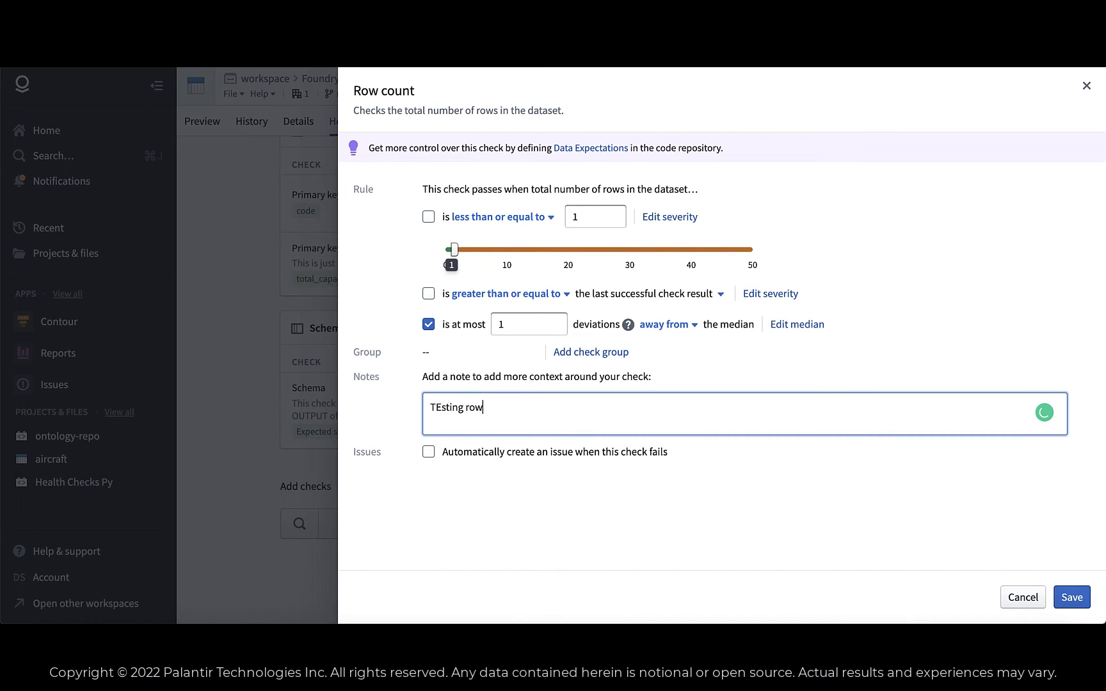
type(" count check")
left_click(442, 407)
key("BackSpace")
type("e")
Step: Leave automatic issue creation off and save the Row count check
left_click(428, 453)
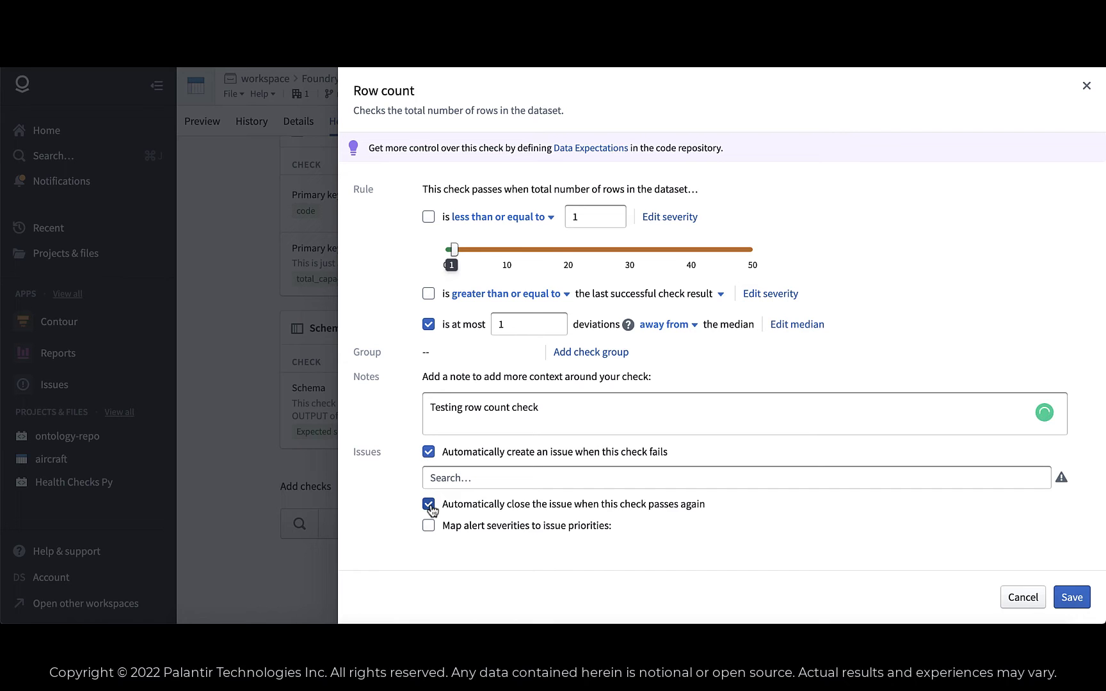
left_click(429, 453)
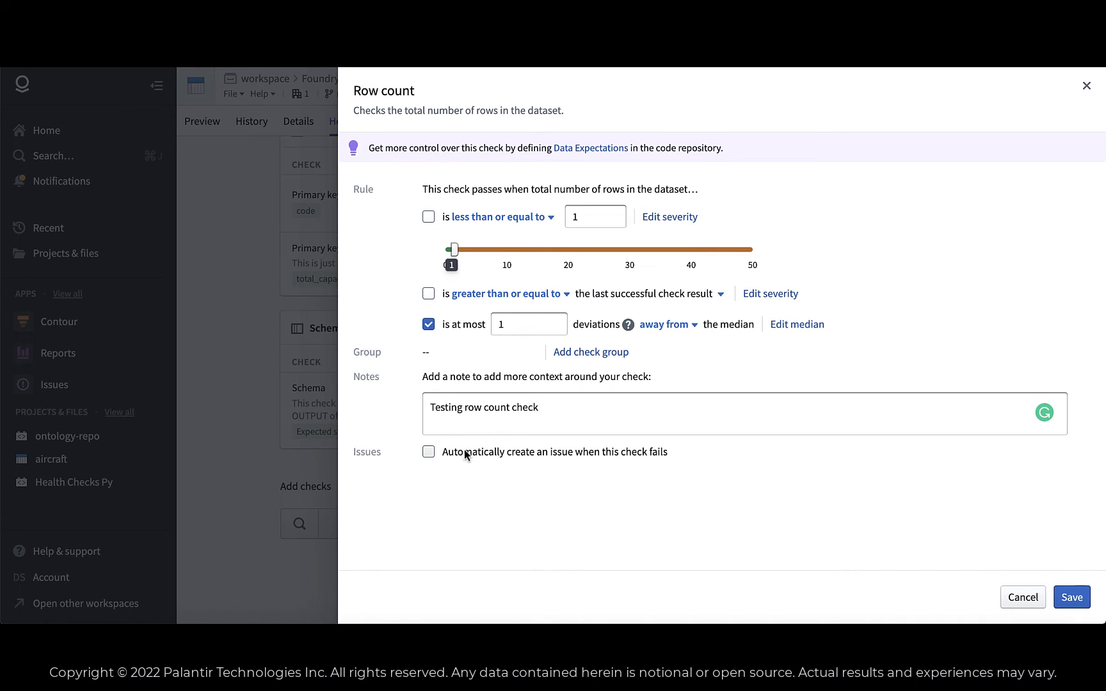
left_click(1073, 598)
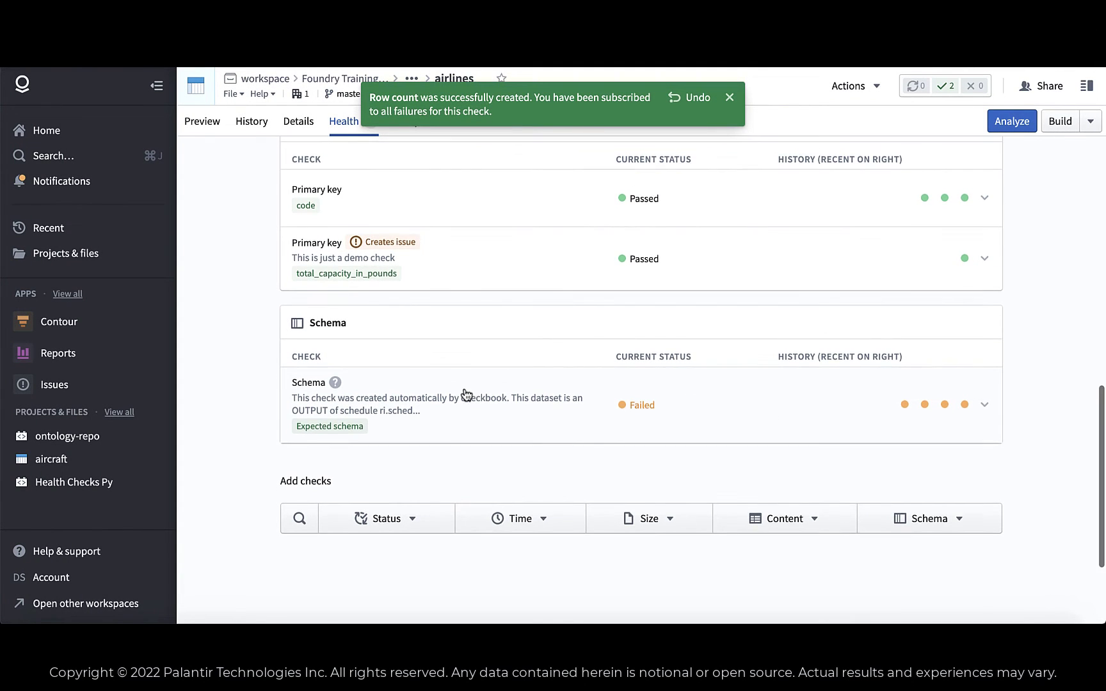
scroll(466, 393, "up", 4)
scroll(464, 393, "up", 5)
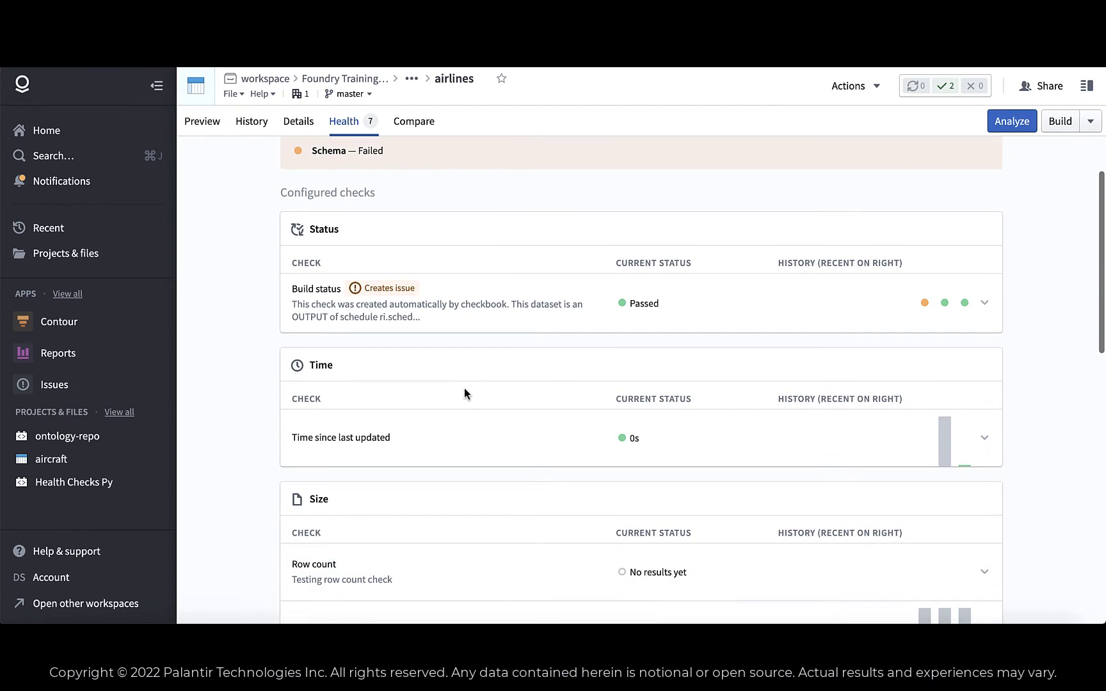
scroll(464, 393, "down", 5)
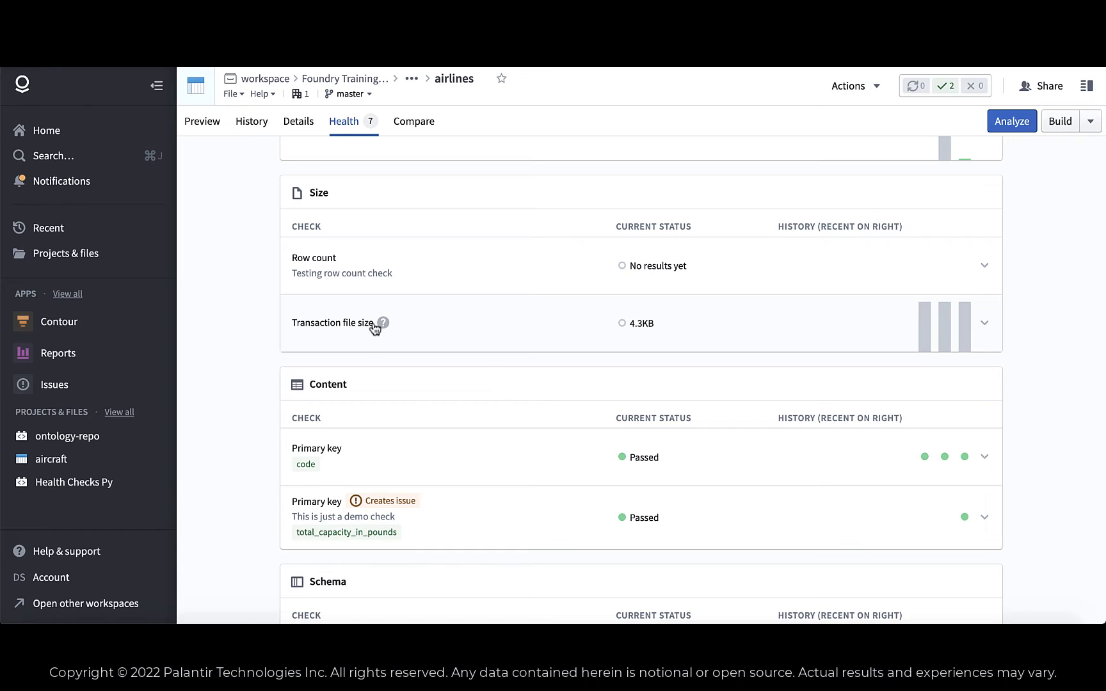
Step: Build the airlines dataset again with the Force option enabled
mouse_move(382, 325)
left_click(1071, 129)
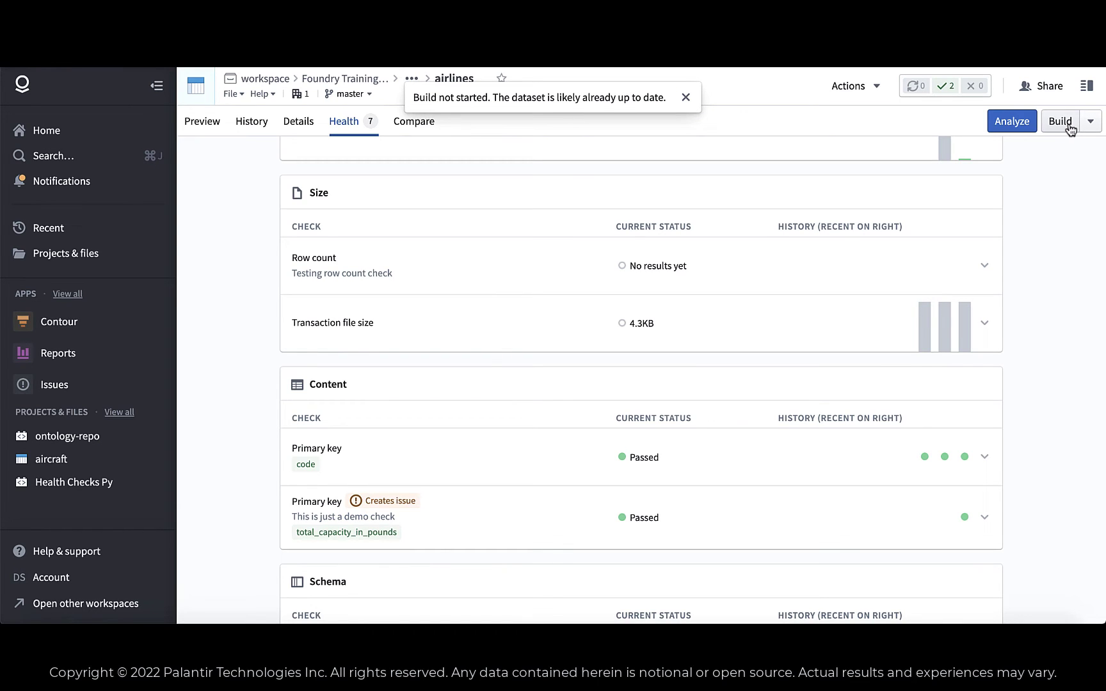
left_click(1091, 121)
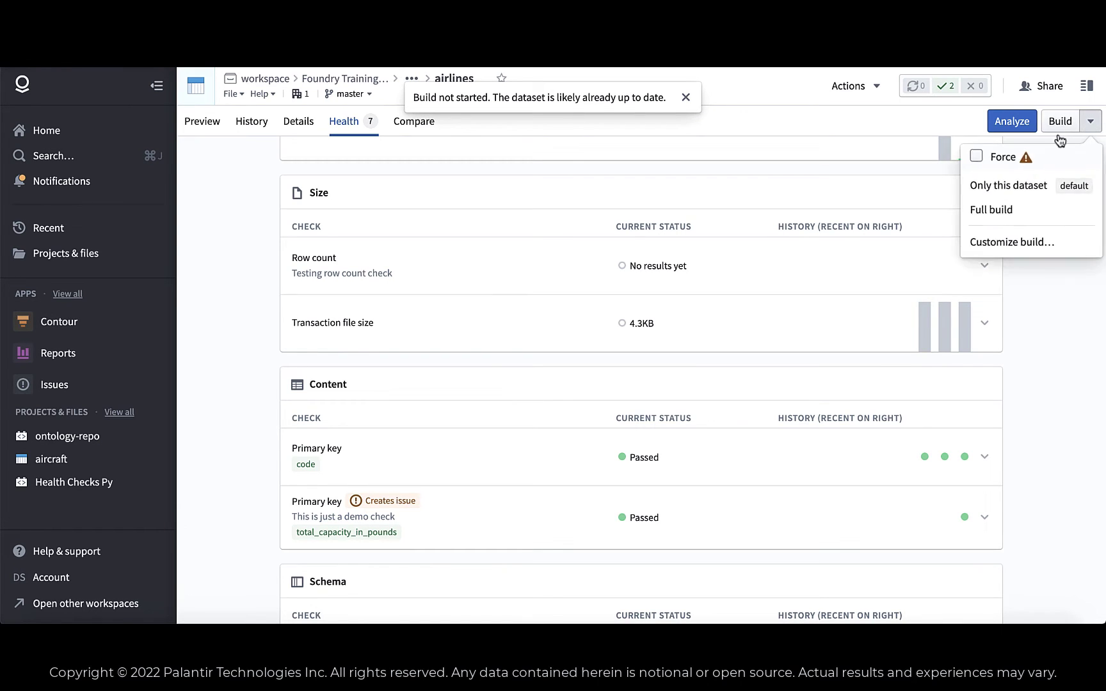
left_click(980, 157)
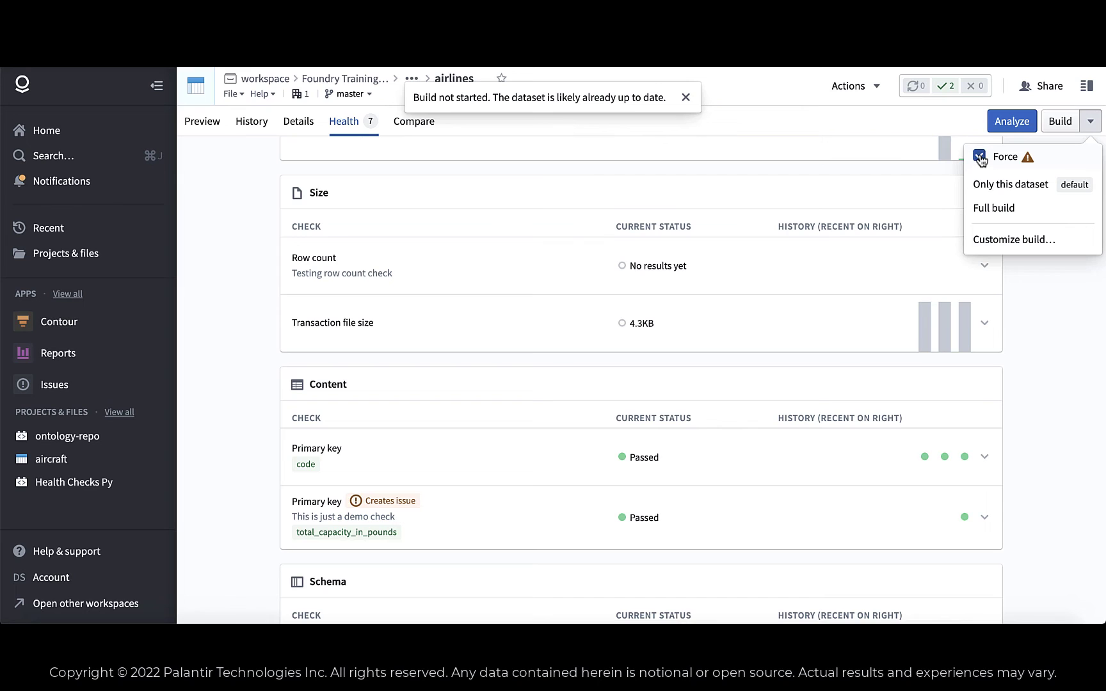
left_click(1067, 128)
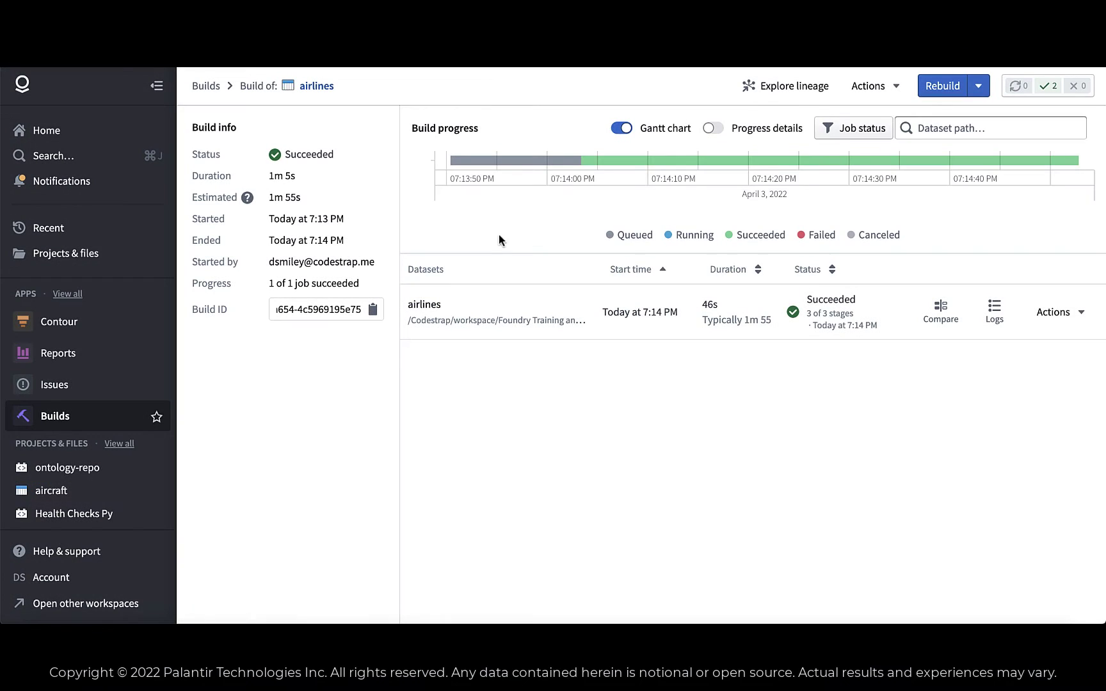
Step: Check the Size section's Row count (17) and Transaction file size history values on airlines
left_click(425, 304)
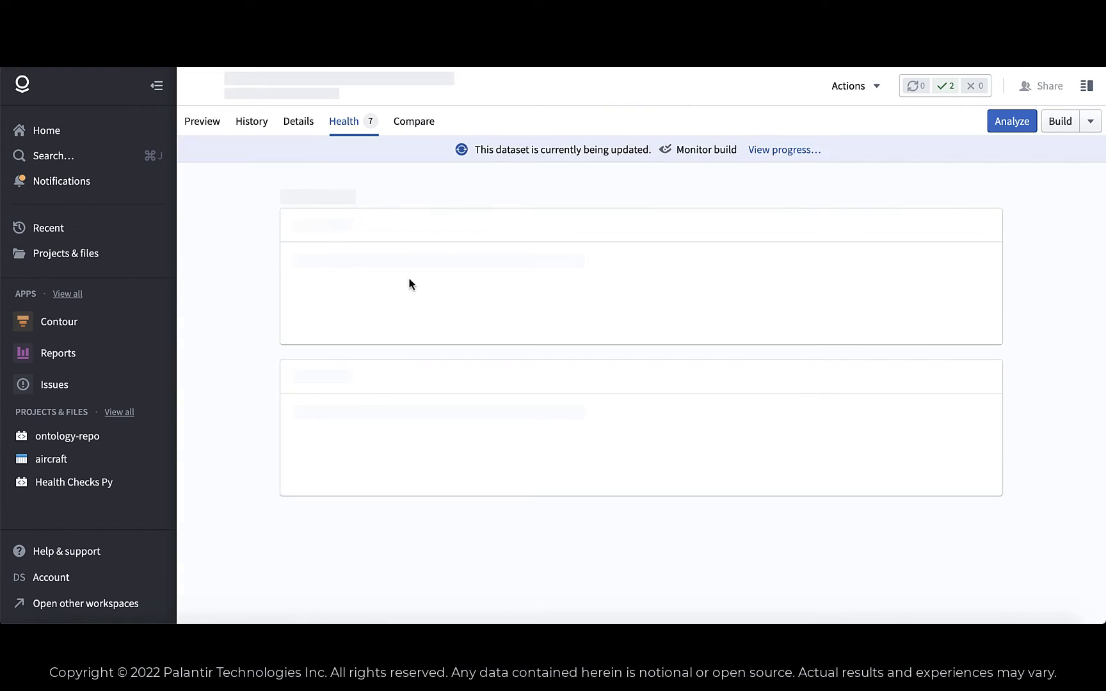
scroll(569, 366, "down", 3)
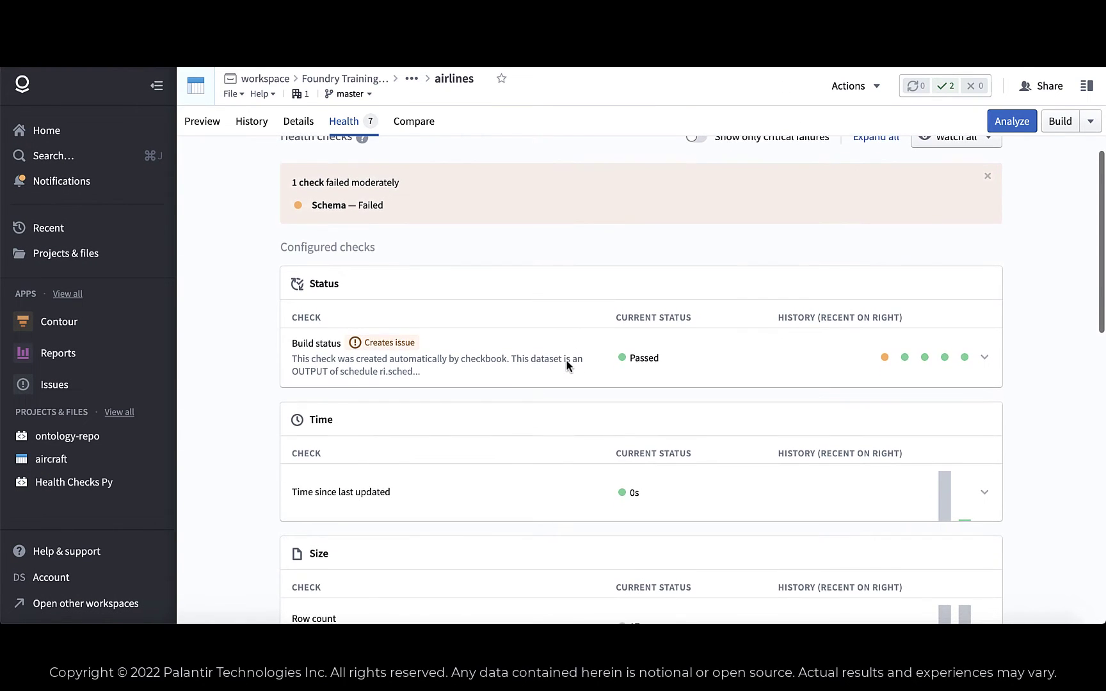
scroll(565, 367, "down", 3)
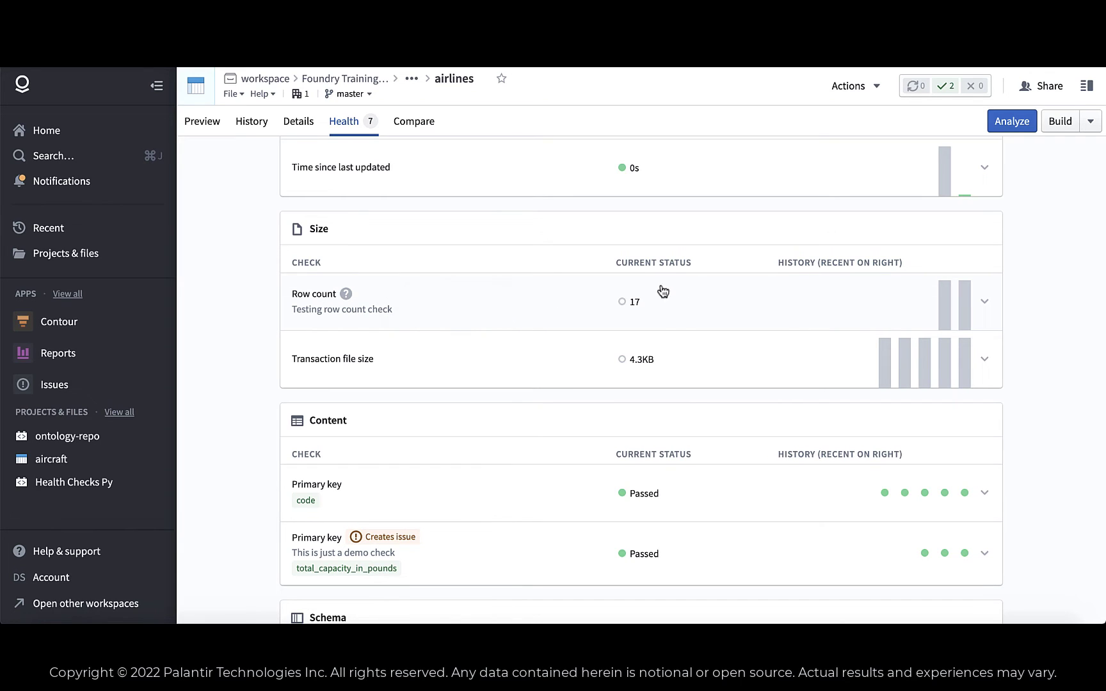
mouse_move(948, 308)
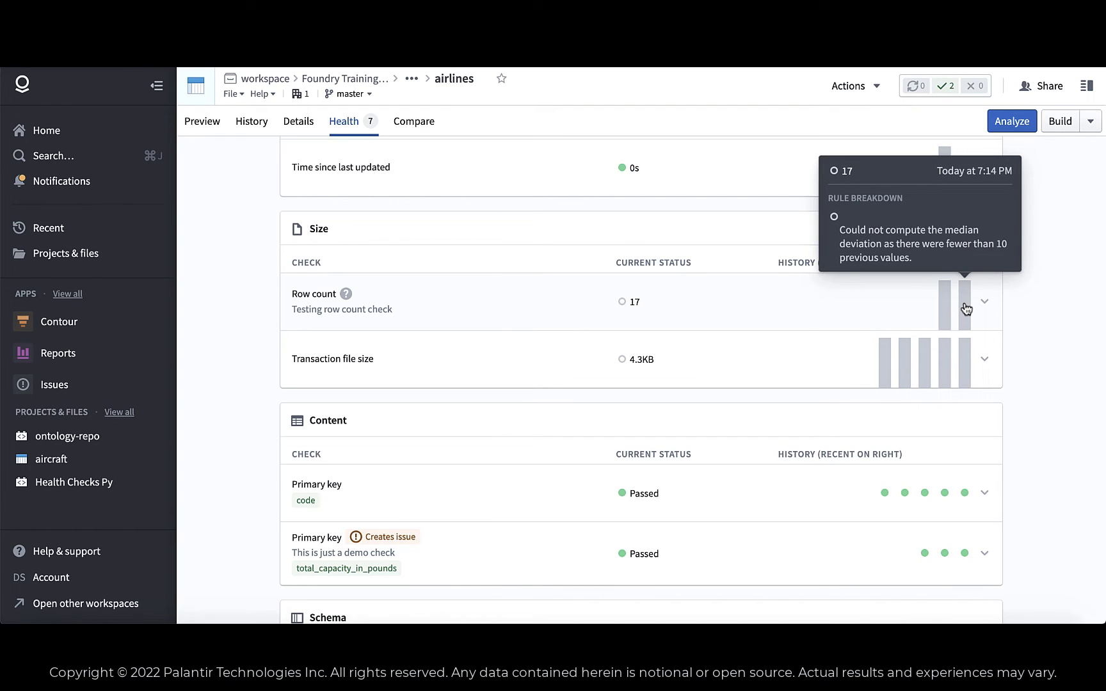
mouse_move(967, 348)
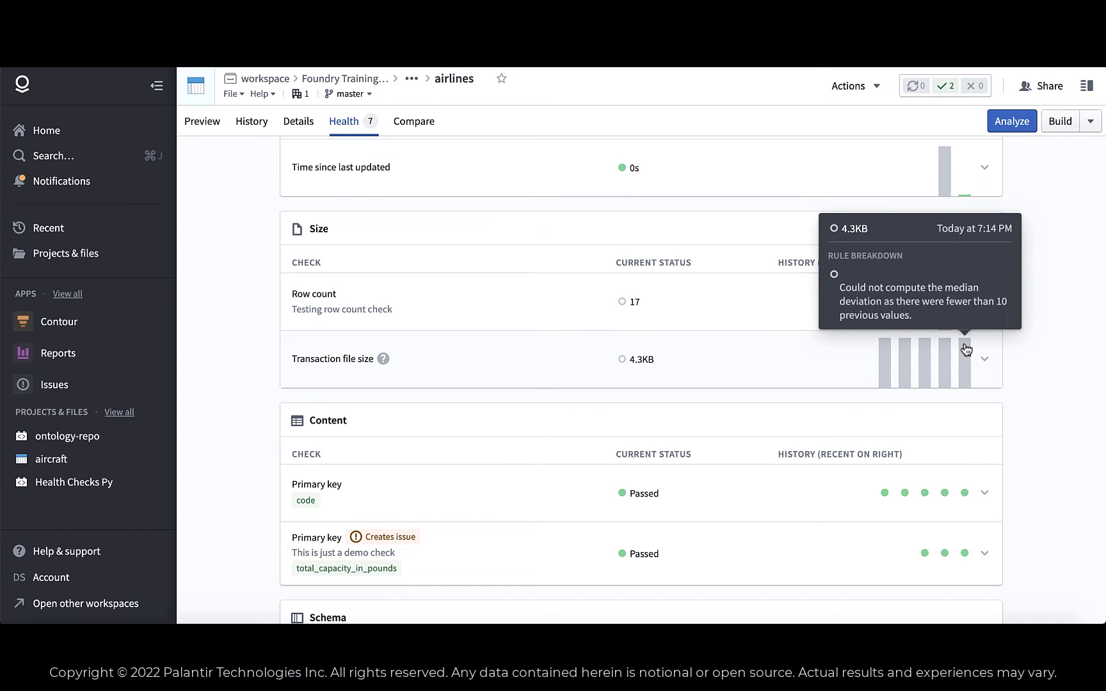
mouse_move(931, 364)
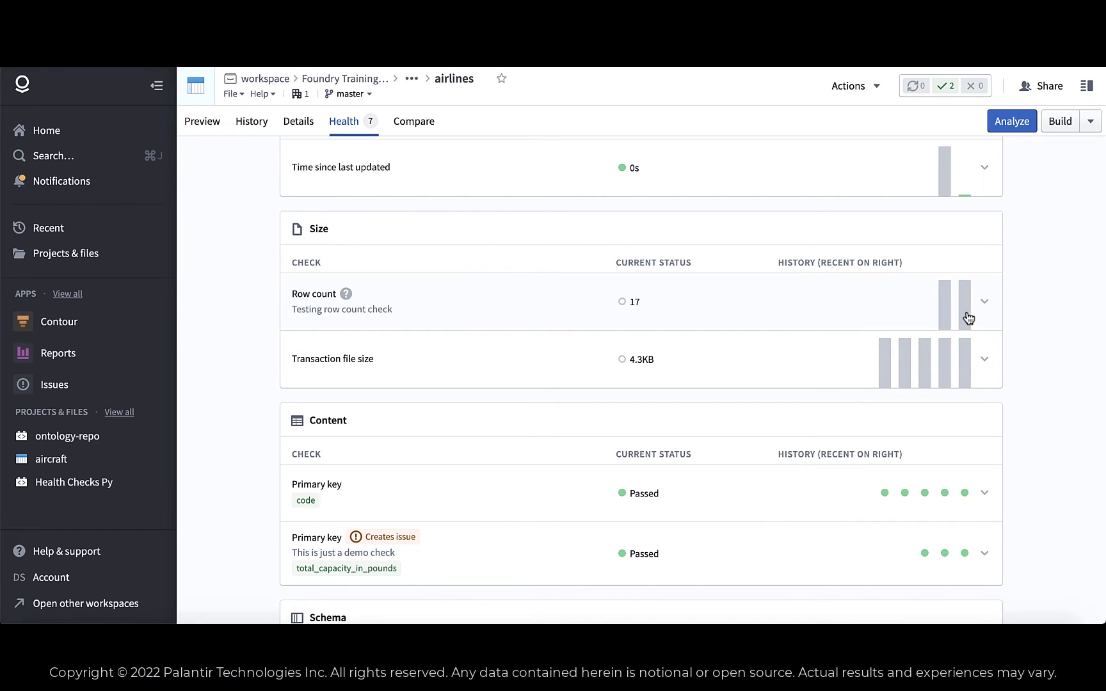
mouse_move(965, 316)
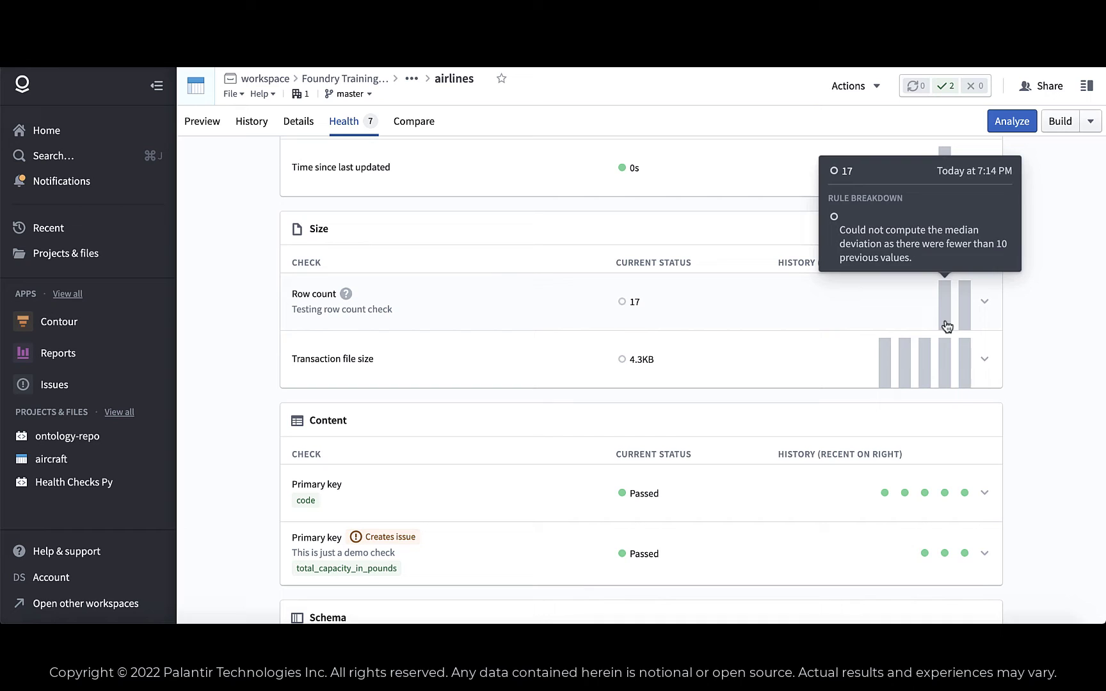
scroll(882, 427, "down", 7)
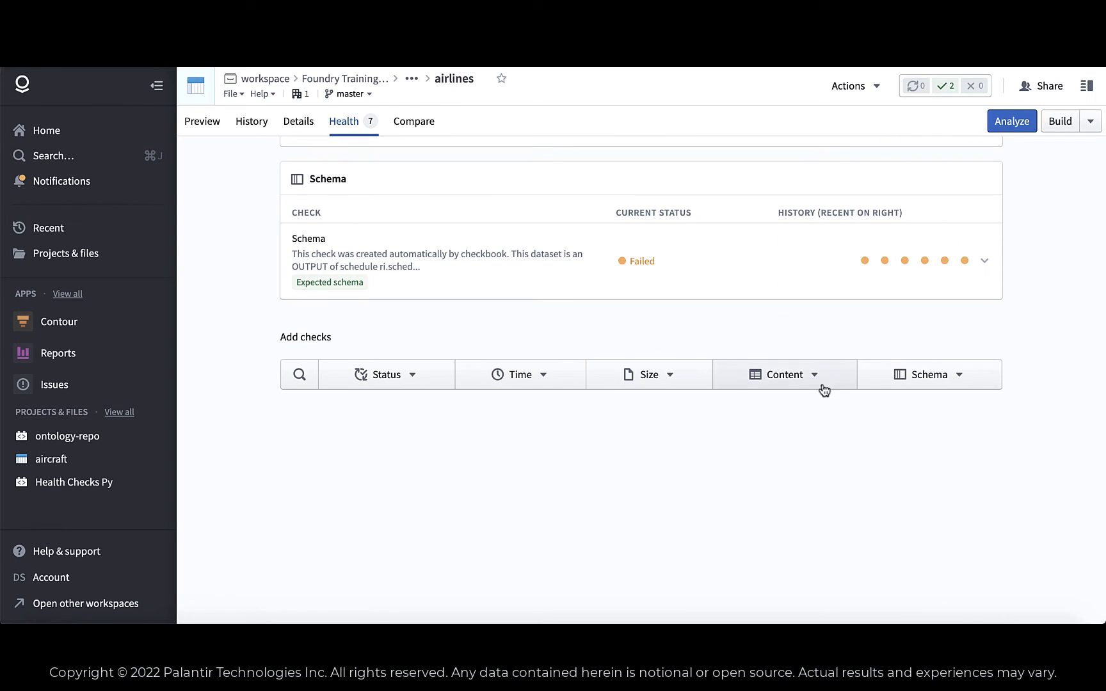
left_click(907, 387)
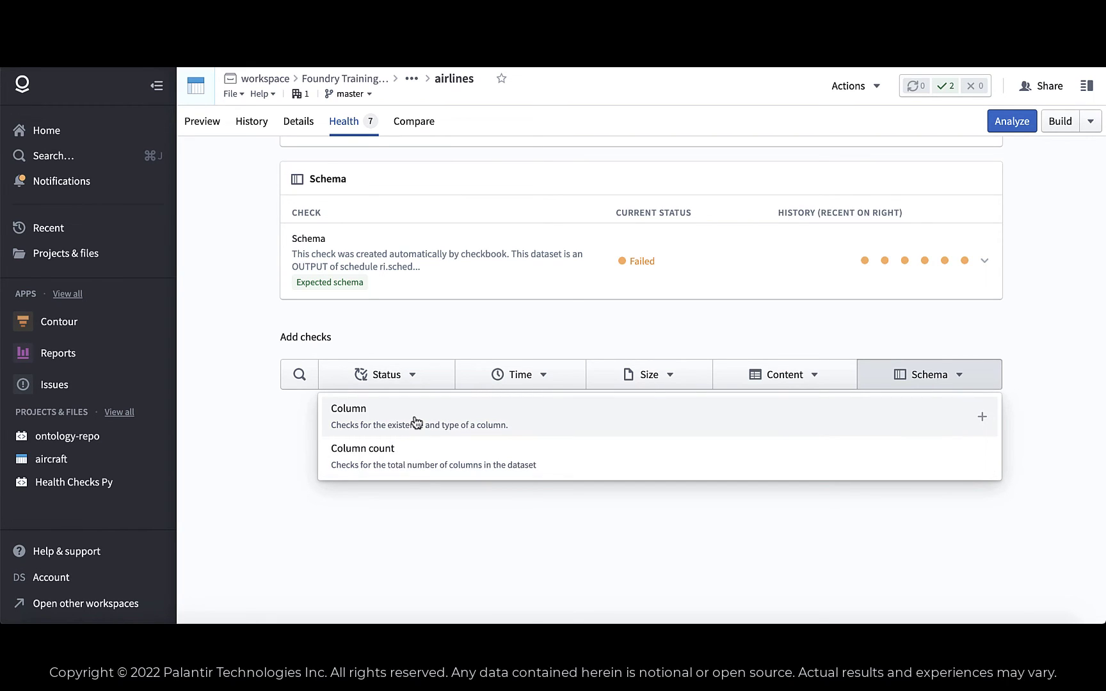
left_click(244, 412)
mouse_move(82, 327)
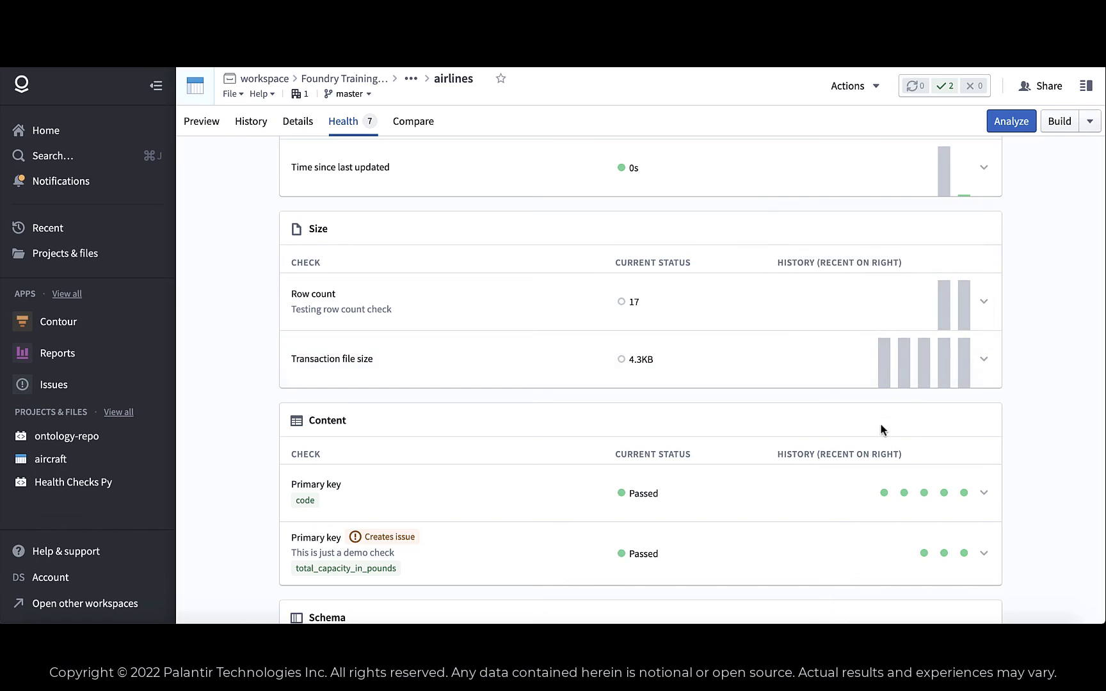
Step: Scroll down the airlines Health tab to the Add checks section
scroll(881, 424, "down", 7)
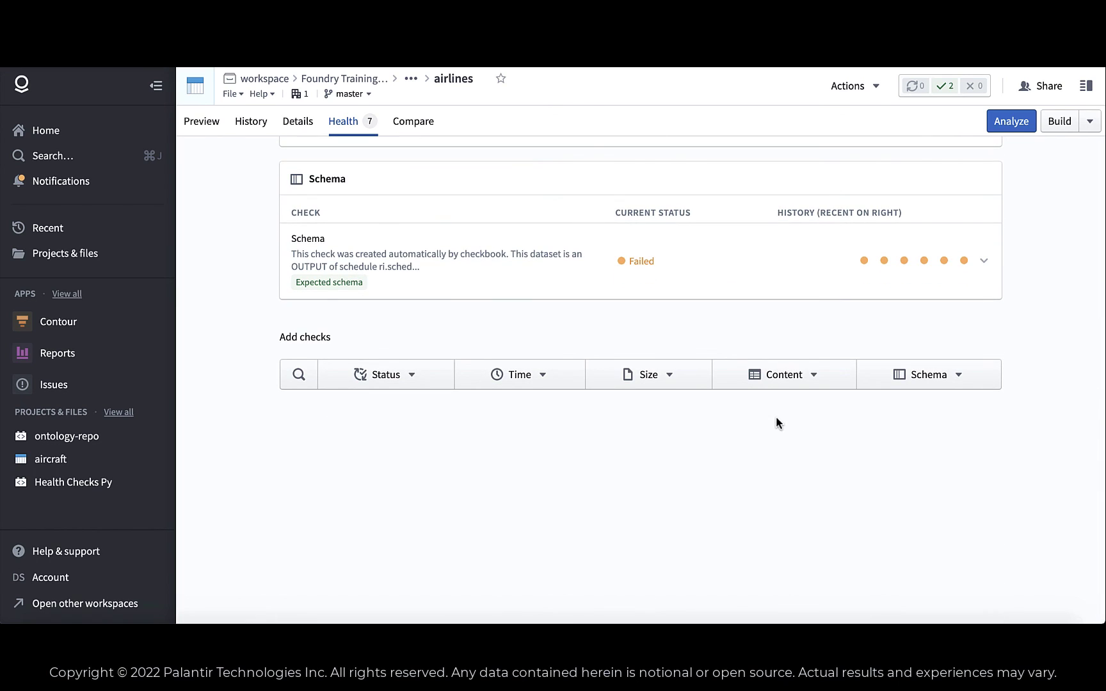
Step: Open the Schema check list, then undo the last ontology graph change and pan the canvas
left_click(909, 388)
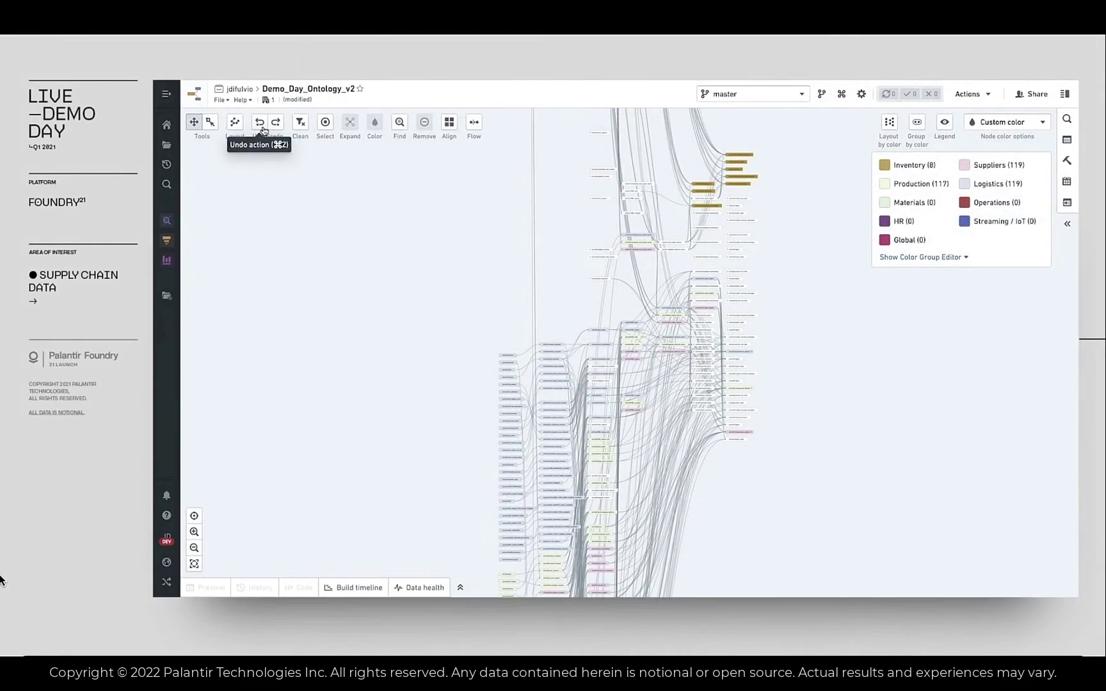
left_click(260, 128)
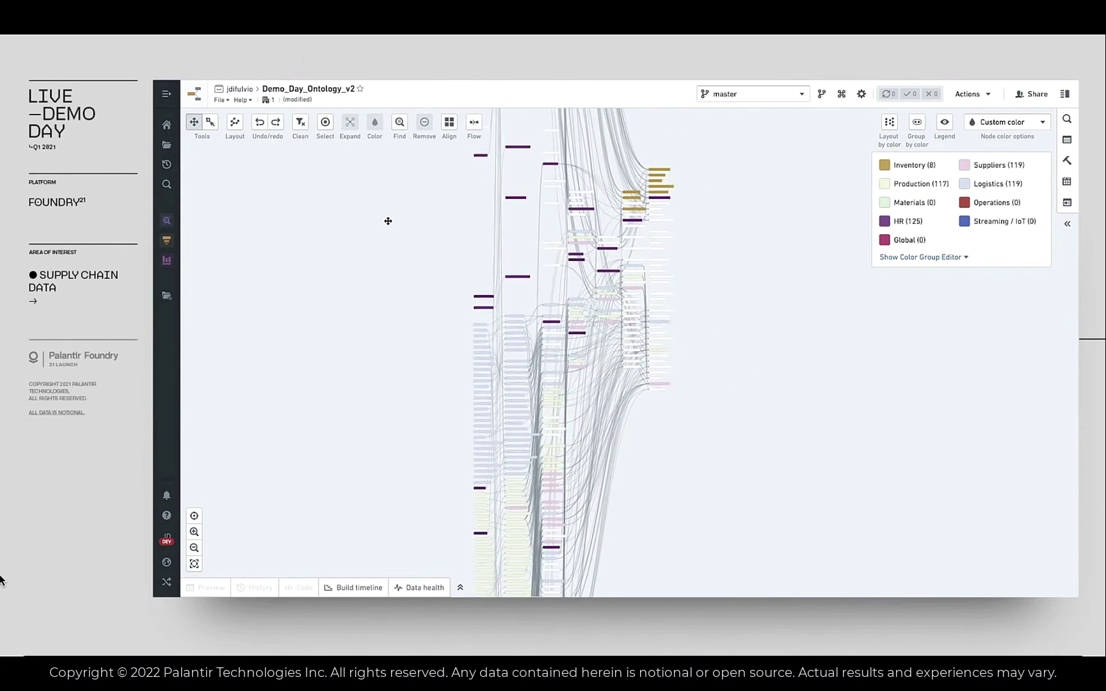
left_click_drag(394, 224, 488, 308)
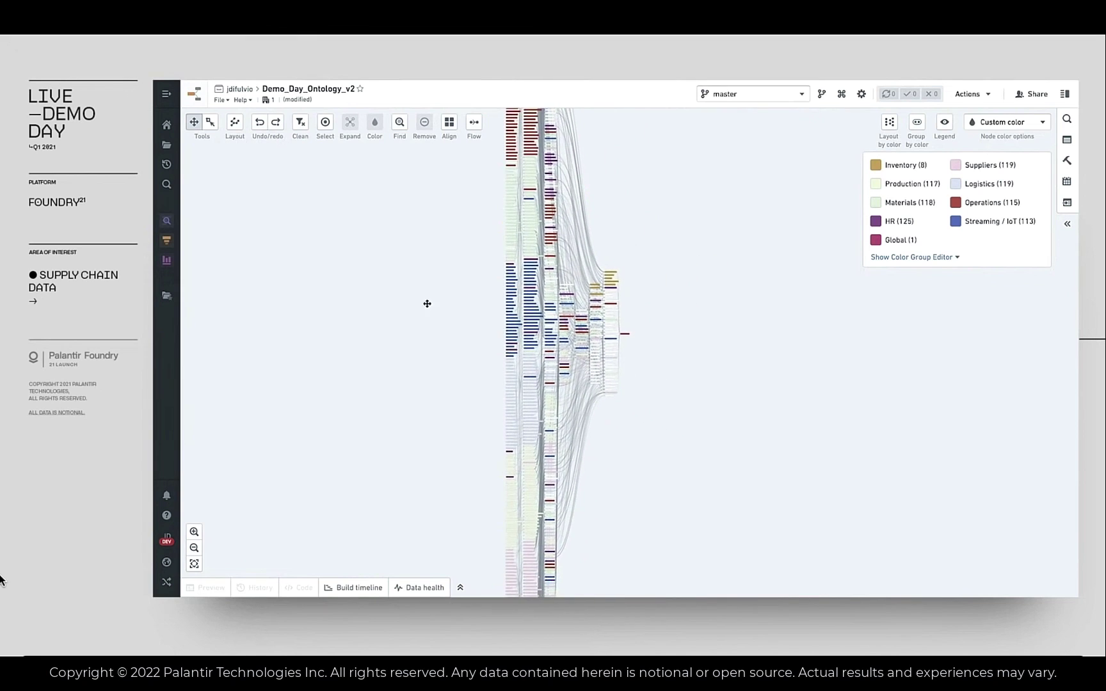
Step: Select all 1,039 graph nodes and apply a force-directed layout
left_click(326, 125)
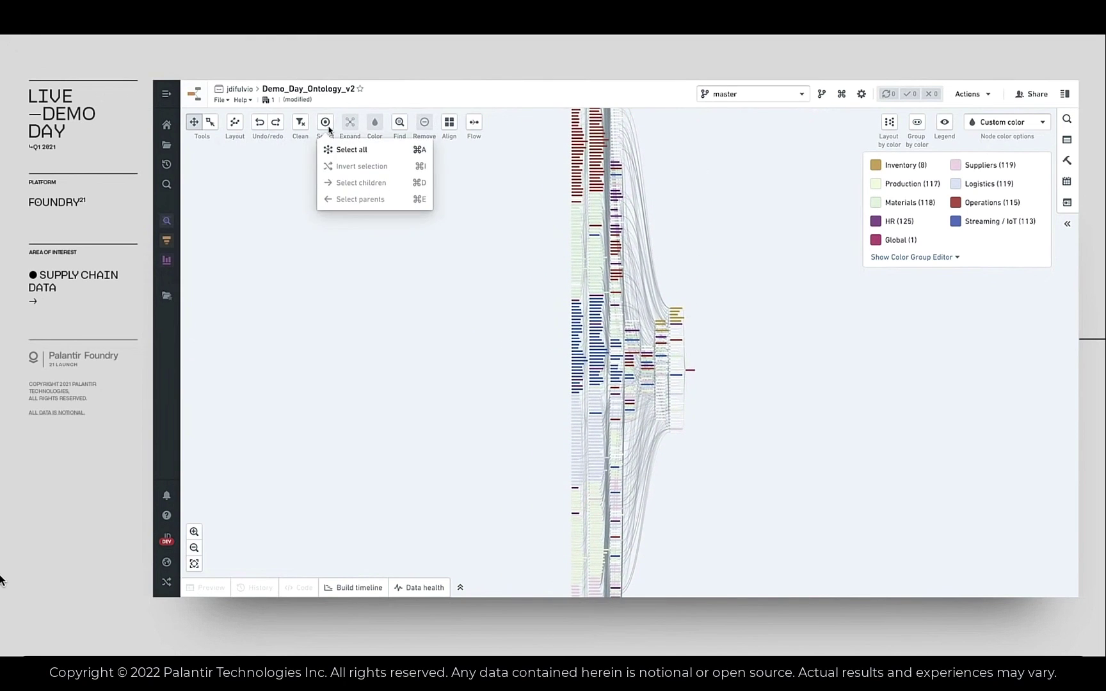
left_click(351, 150)
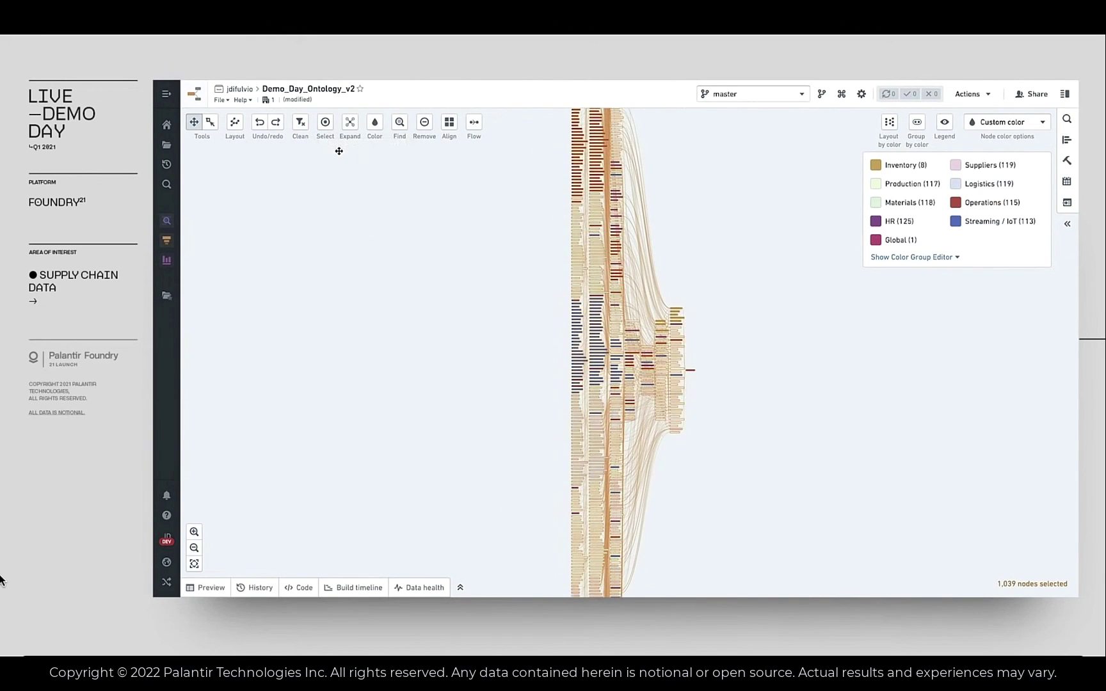
left_click(236, 125)
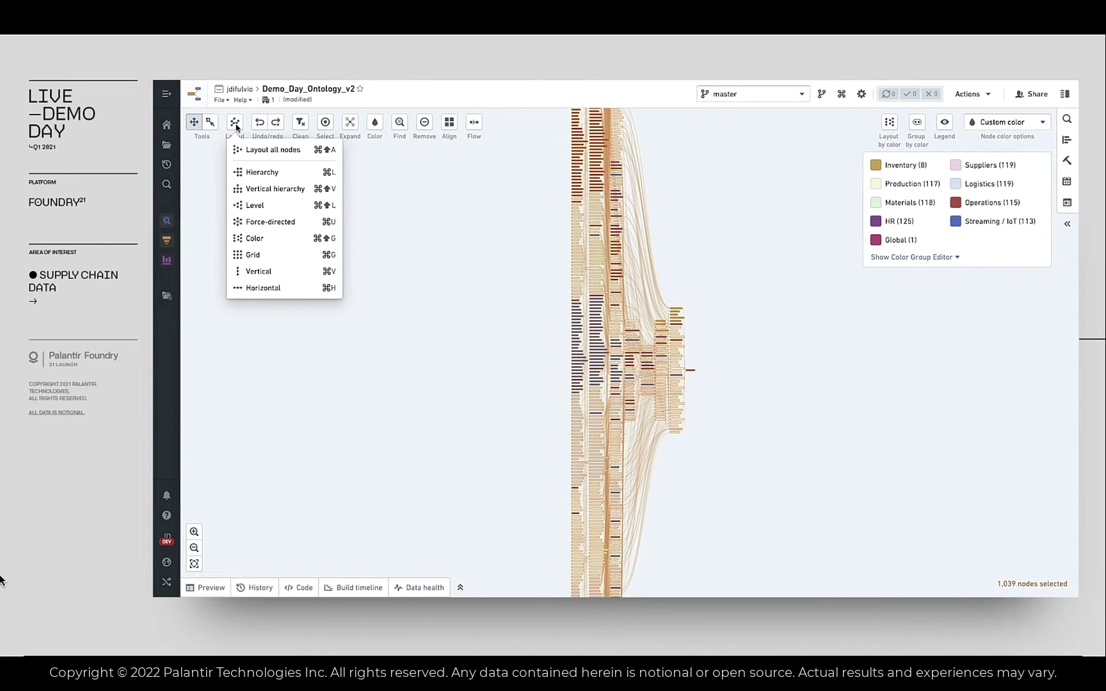
left_click(269, 222)
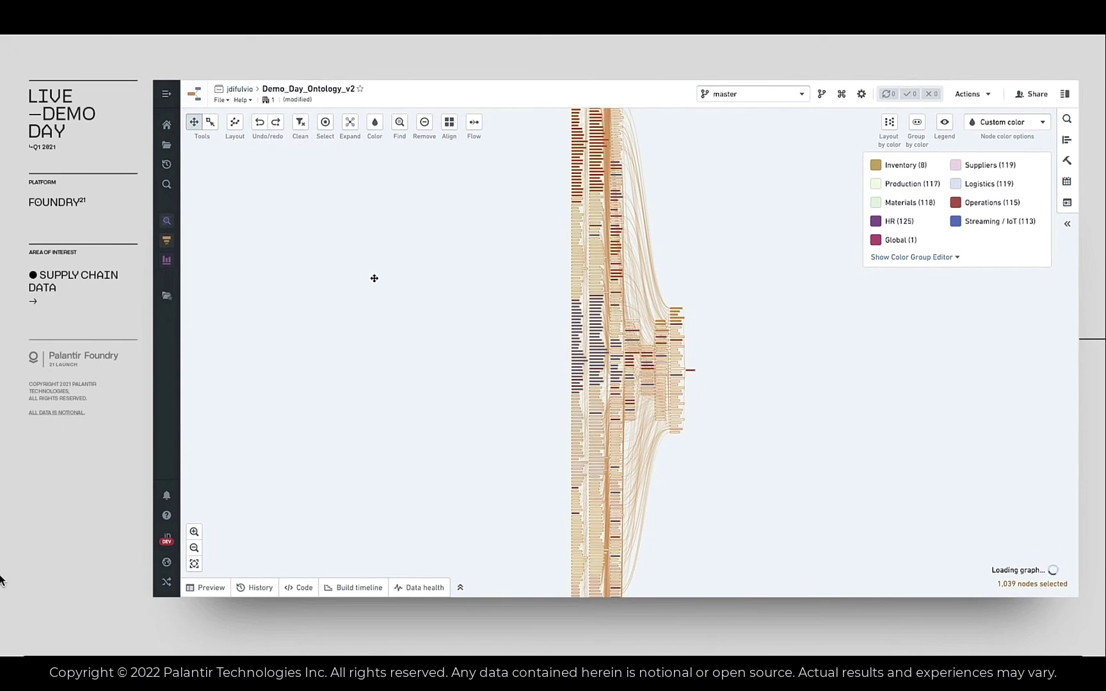